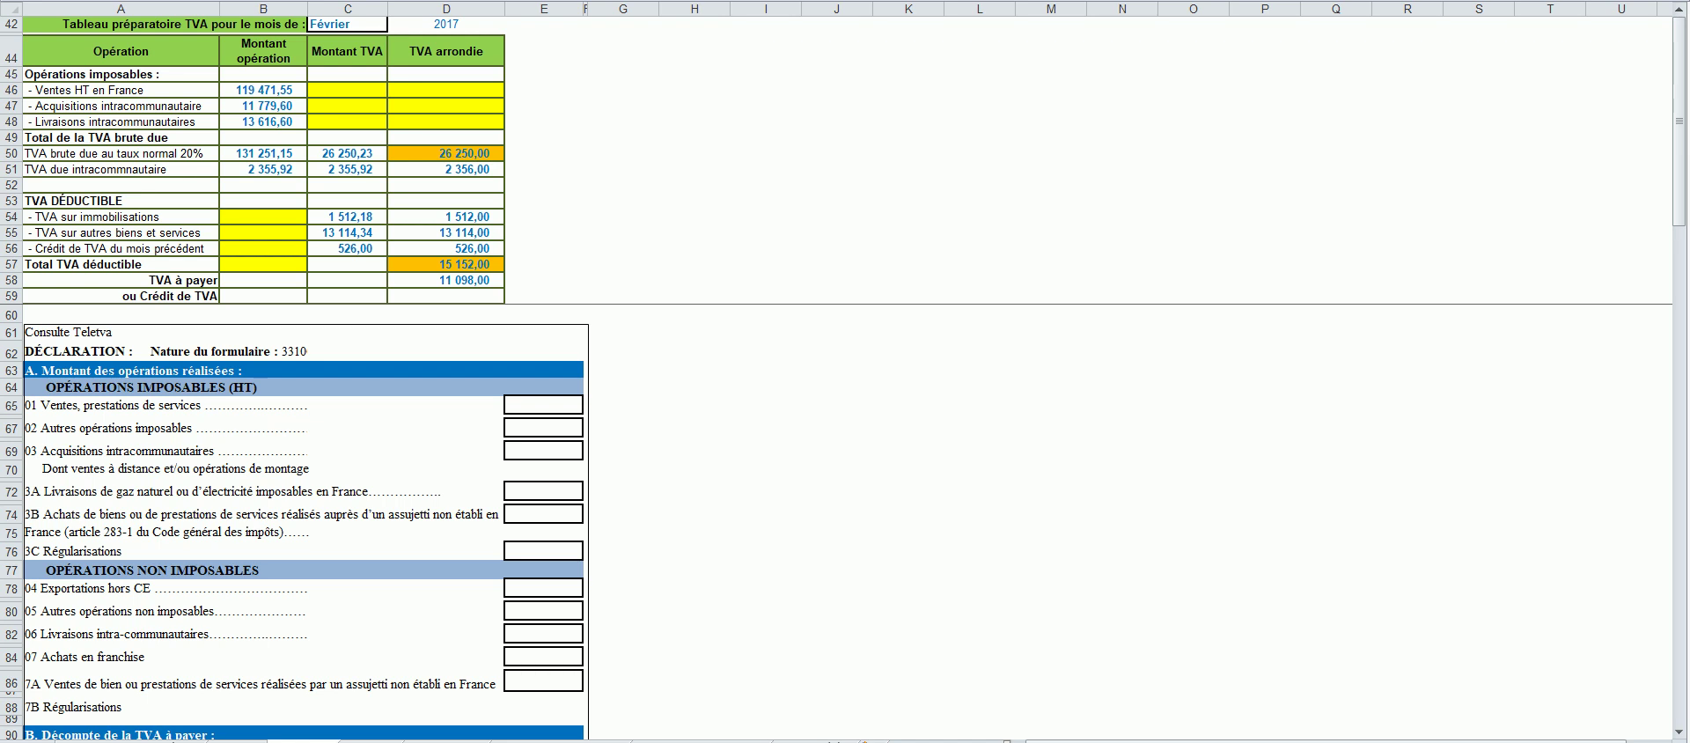
Step: Enter 119472 for line 01 "Ventes, prestations de services" and set the cell's font colour to blue
left_click(765, 370)
left_click(543, 405)
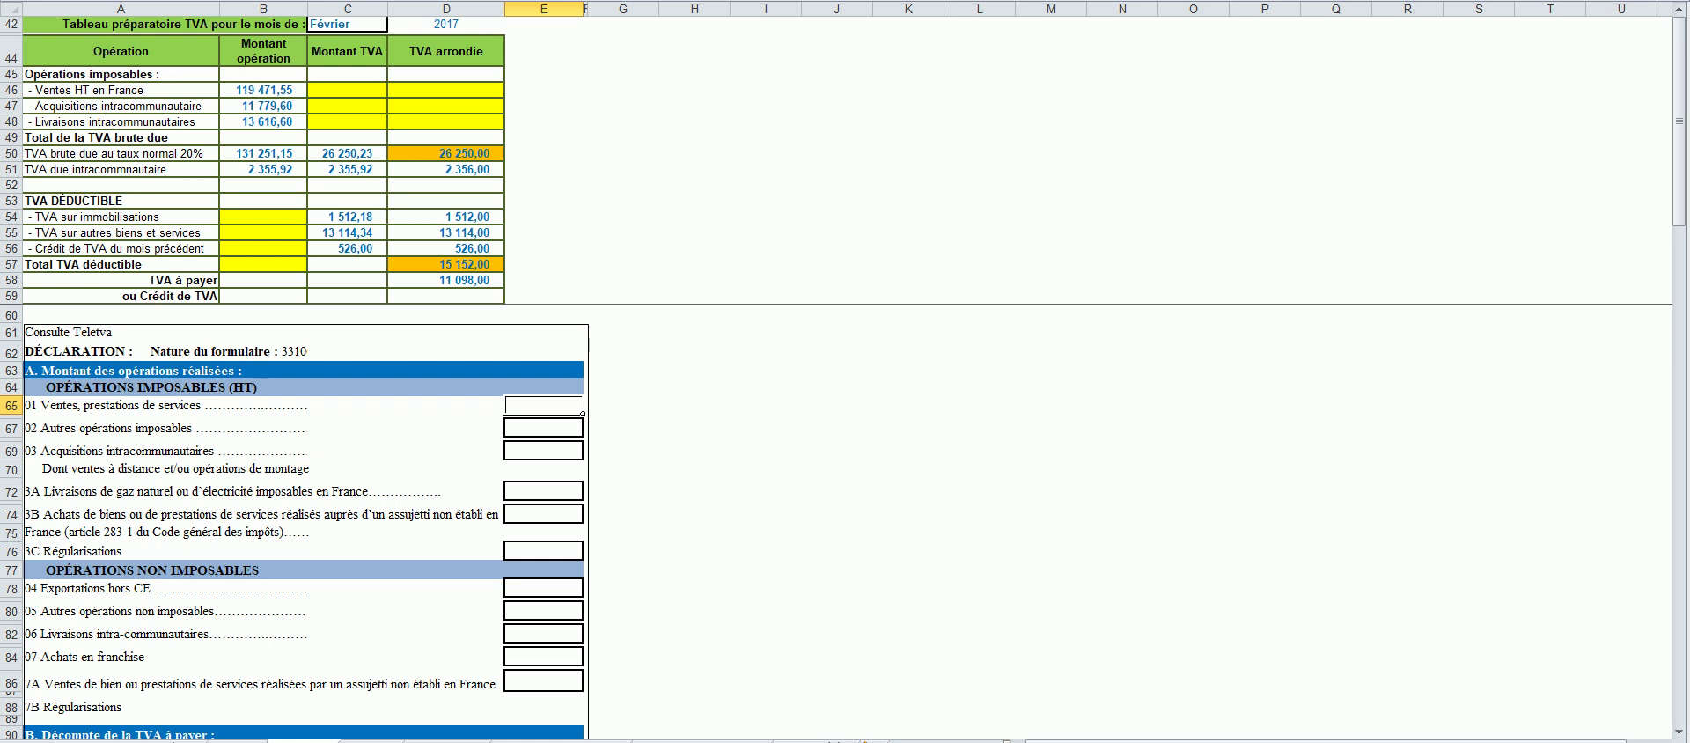
type("119472")
key("Return")
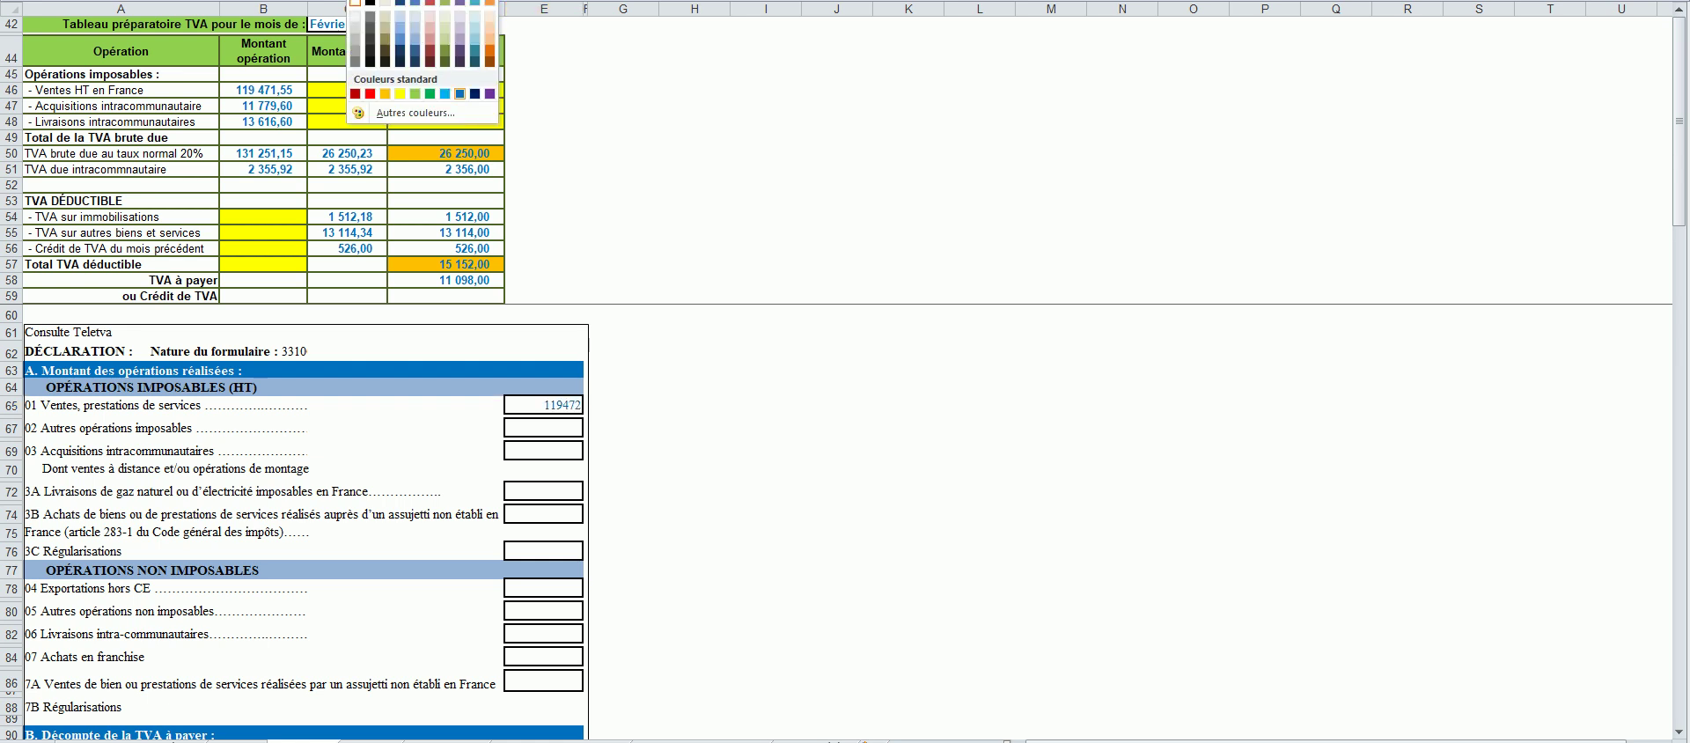
left_click(459, 93)
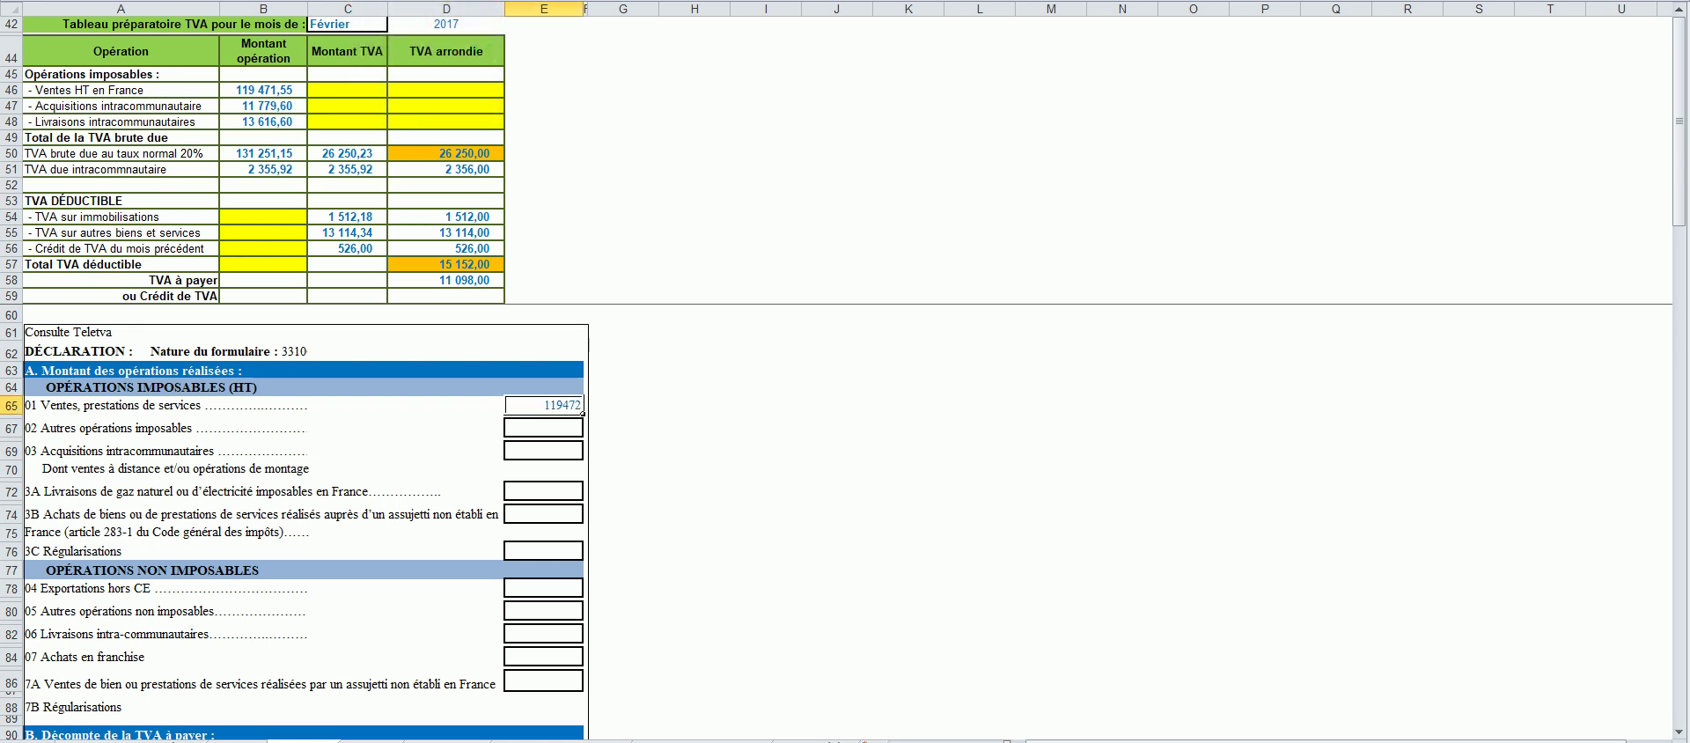
left_click(623, 450)
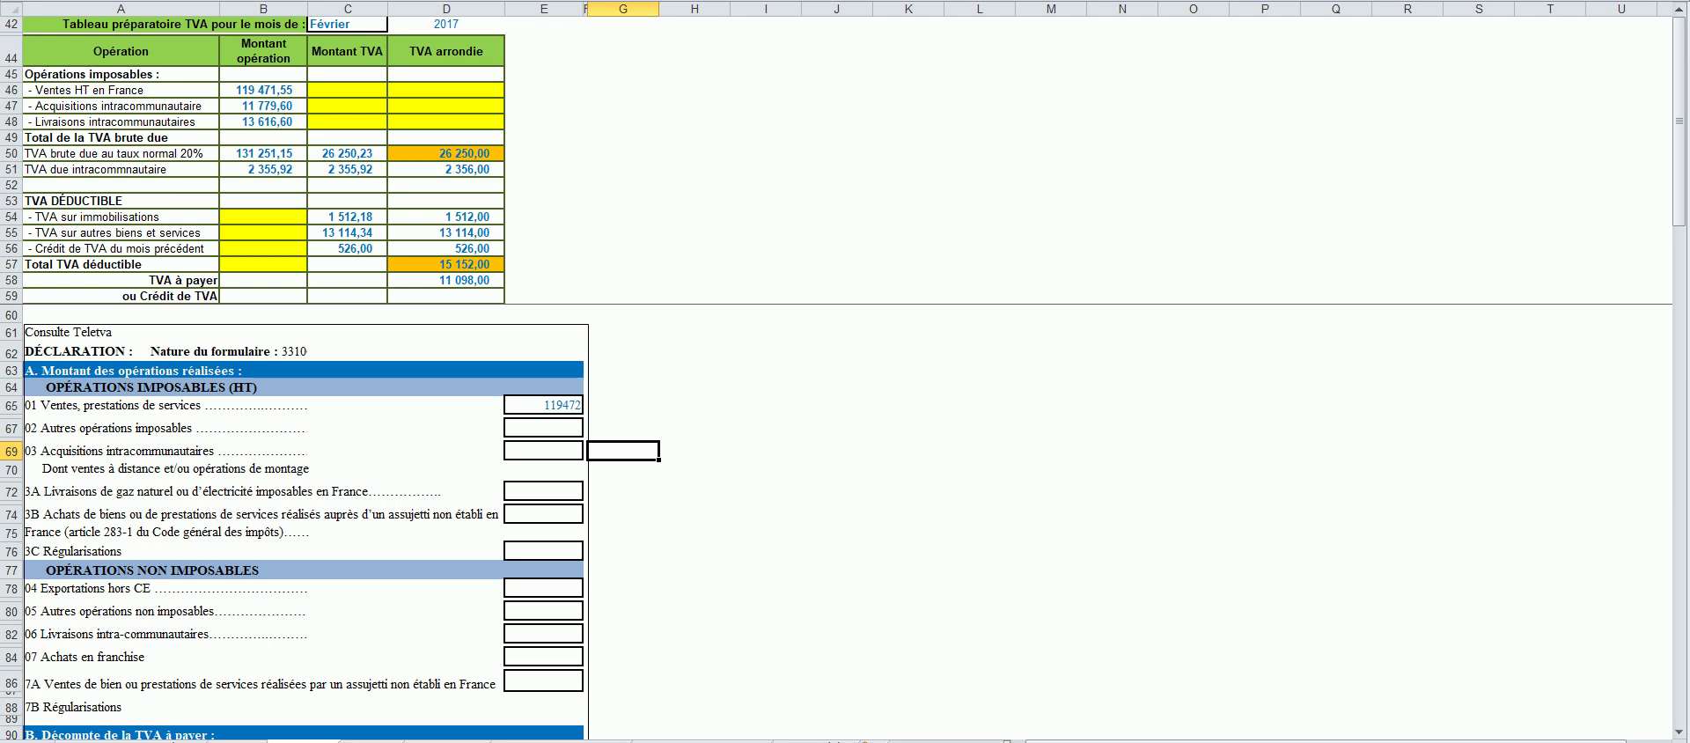
Step: Enter 11780 for line 03 "Acquisitions intracommunautaires" and 13617 for line 06 "Livraisons intra-communautaires"
left_click(544, 450)
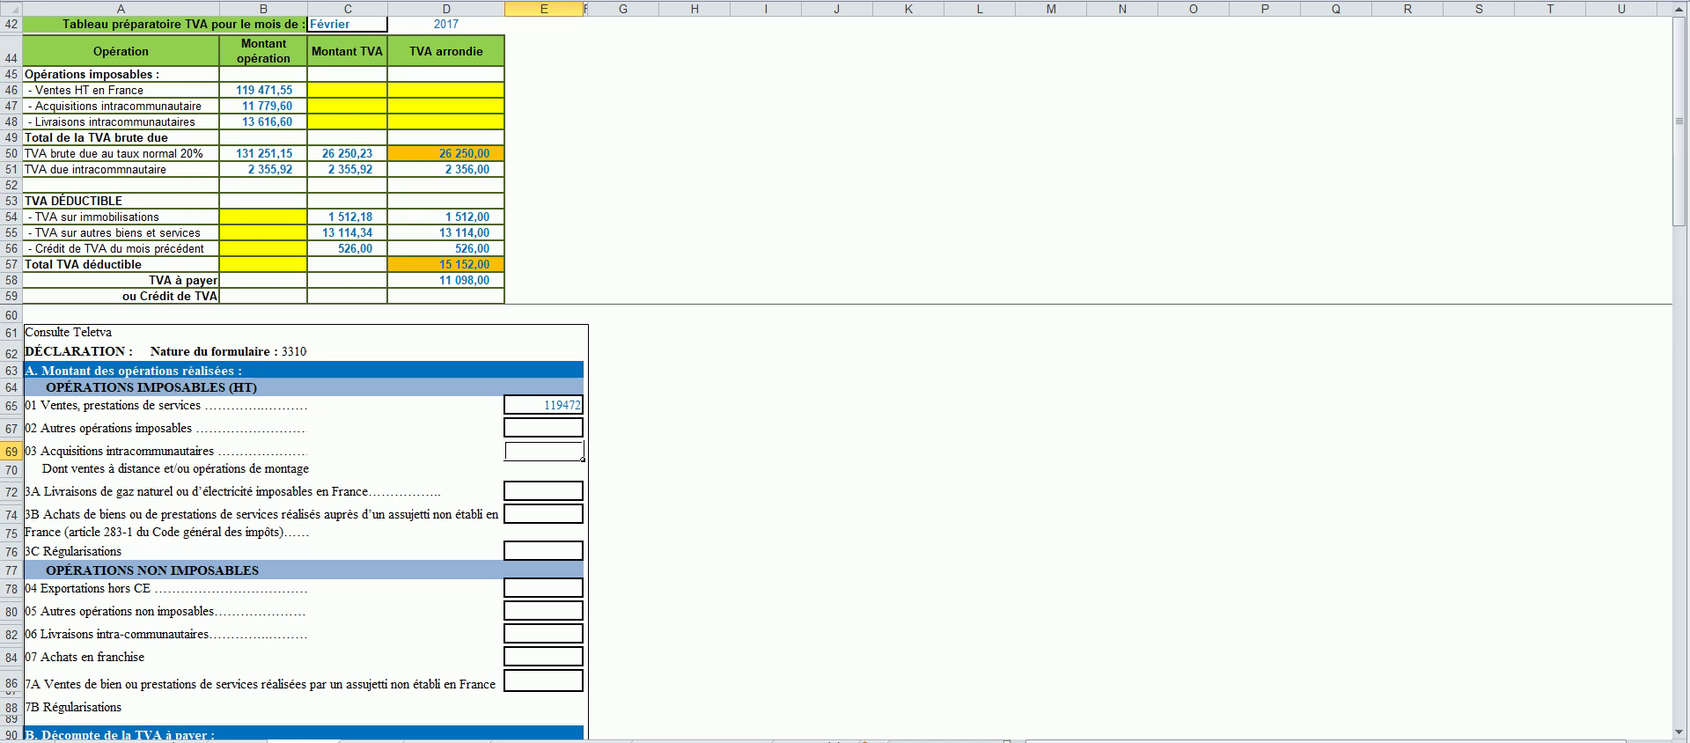
type("11780")
left_click(693, 514)
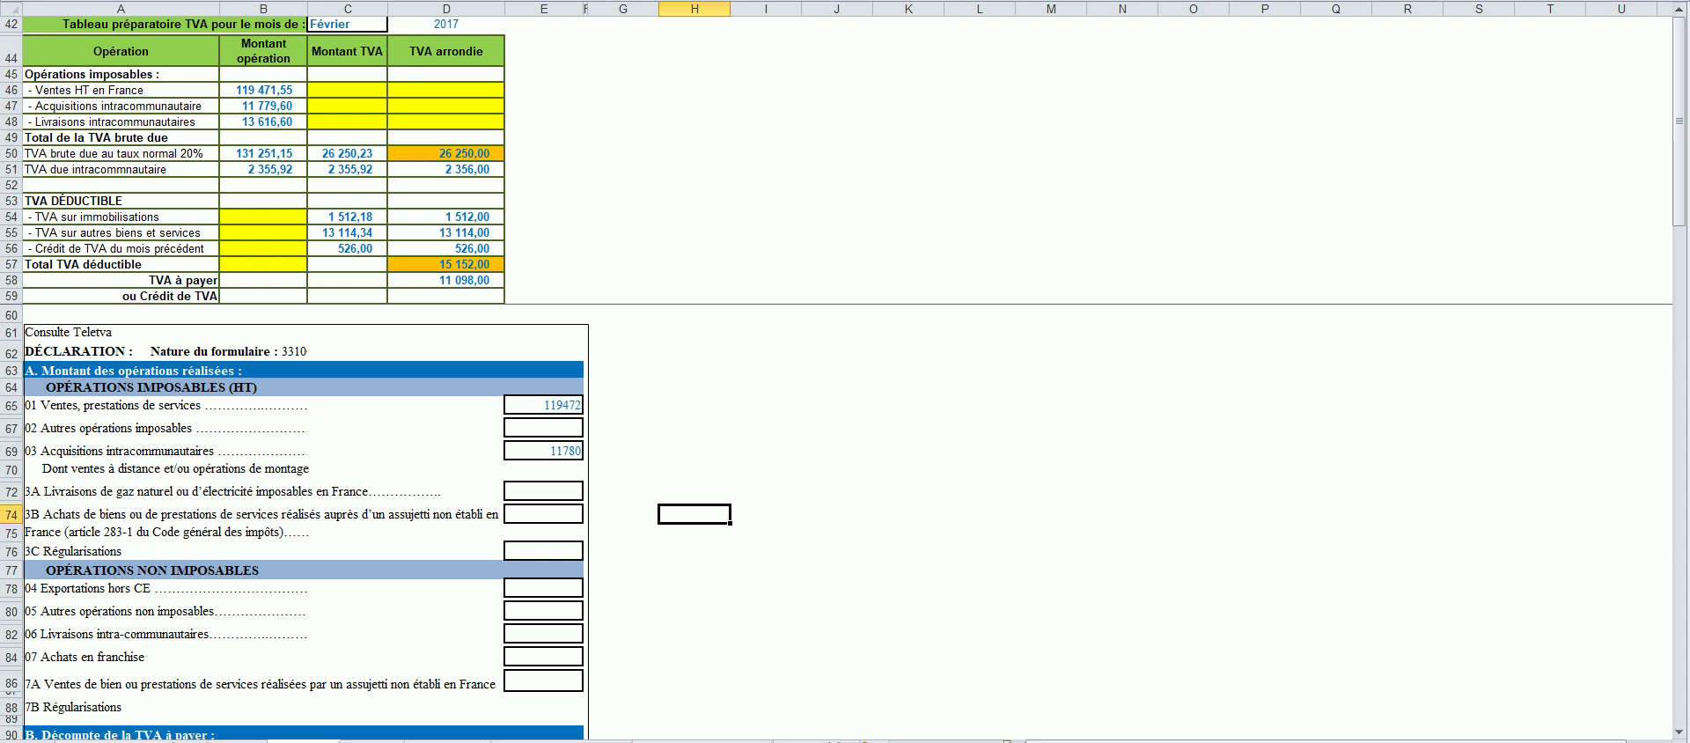
left_click(543, 634)
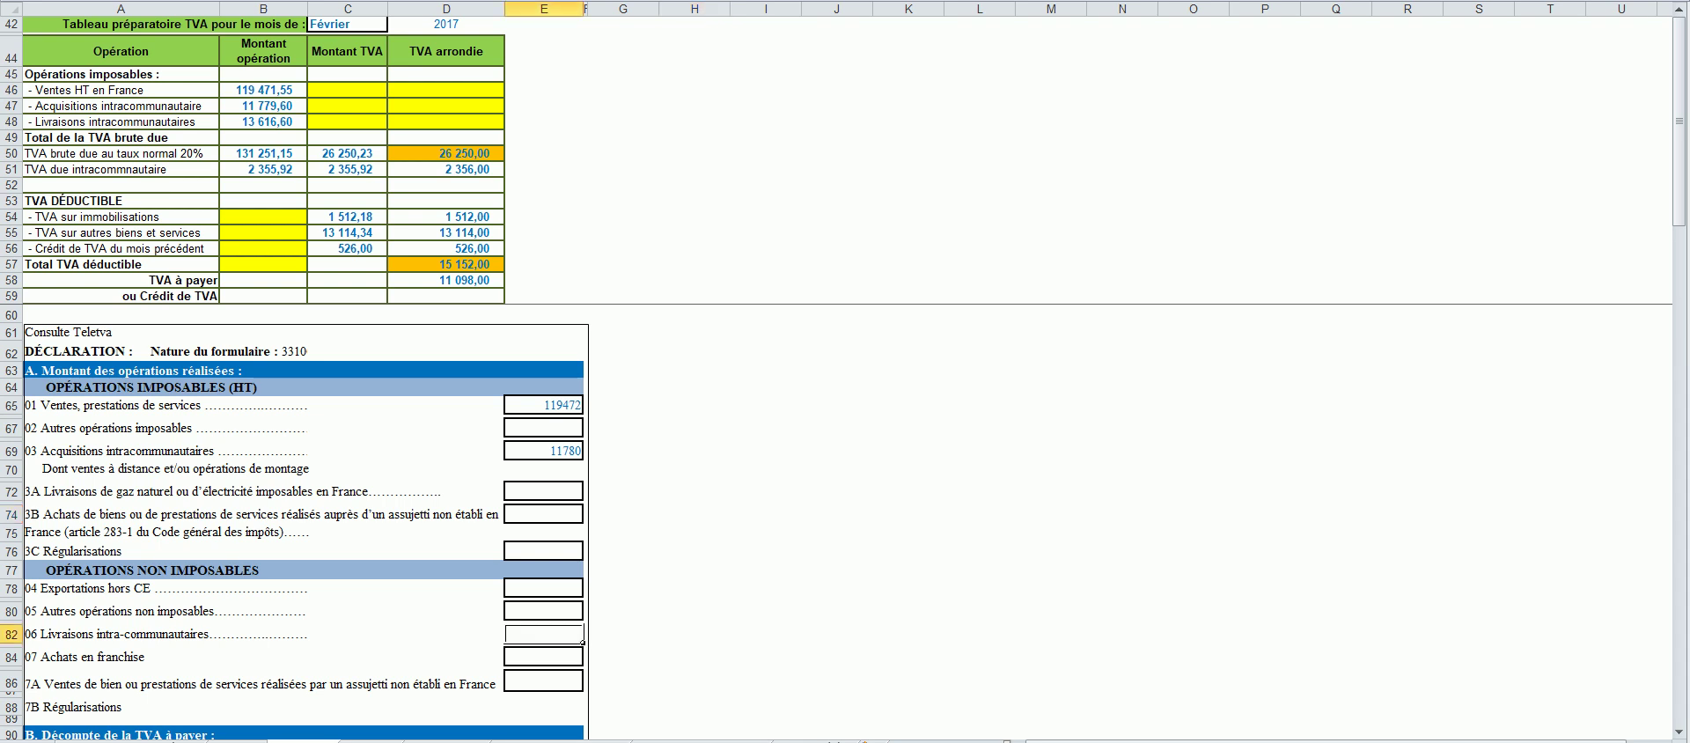
type("13617")
Step: Fill in line 08 "Taux normal 20%" with a Base hors taxe of 131251 and a Taxe due of 26250
scroll(295, 519, "down", 5)
scroll(294, 520, "down", 1)
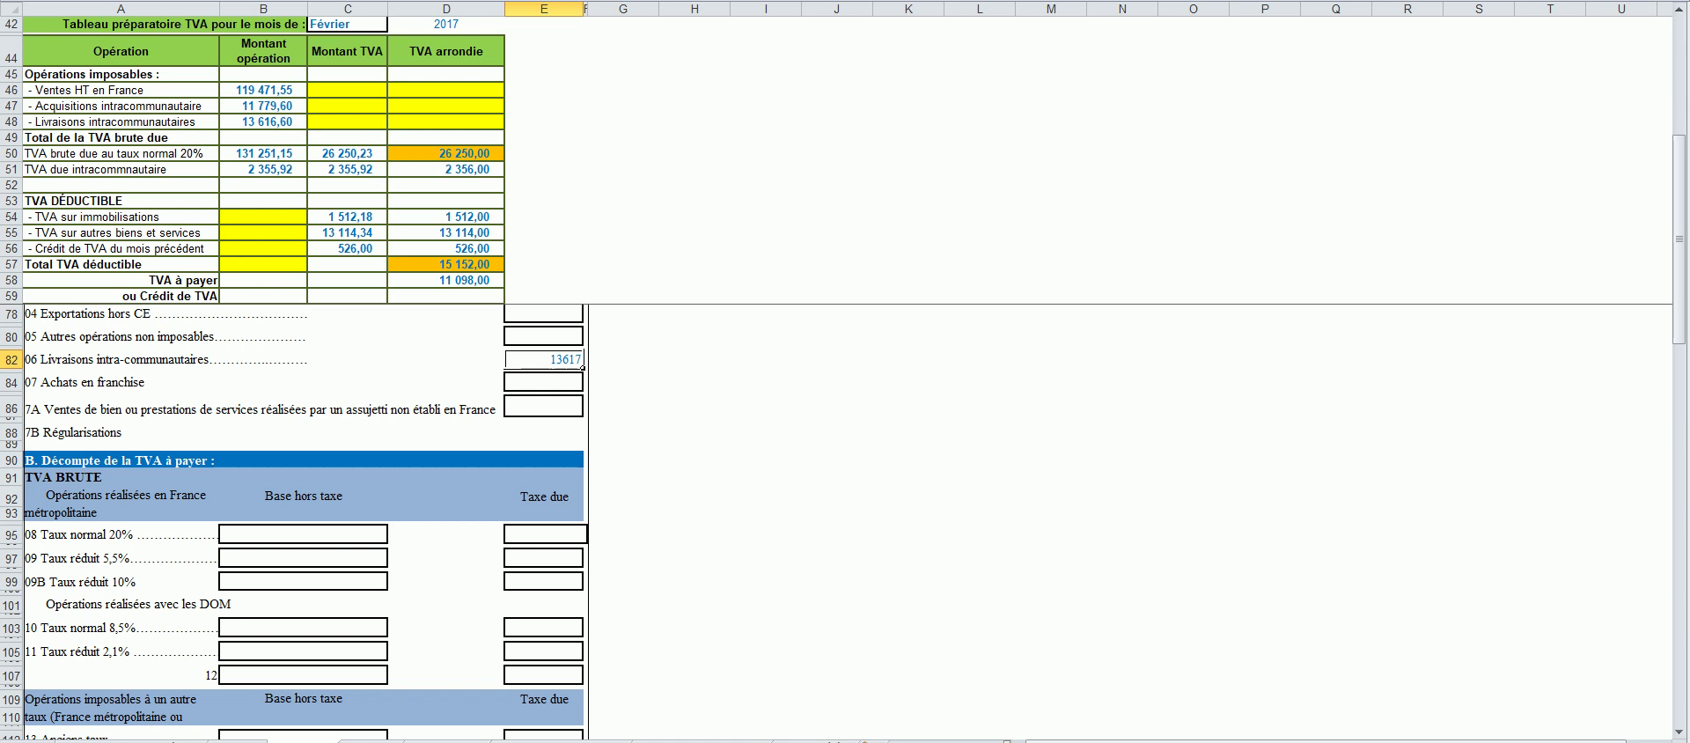
scroll(295, 519, "up", 5)
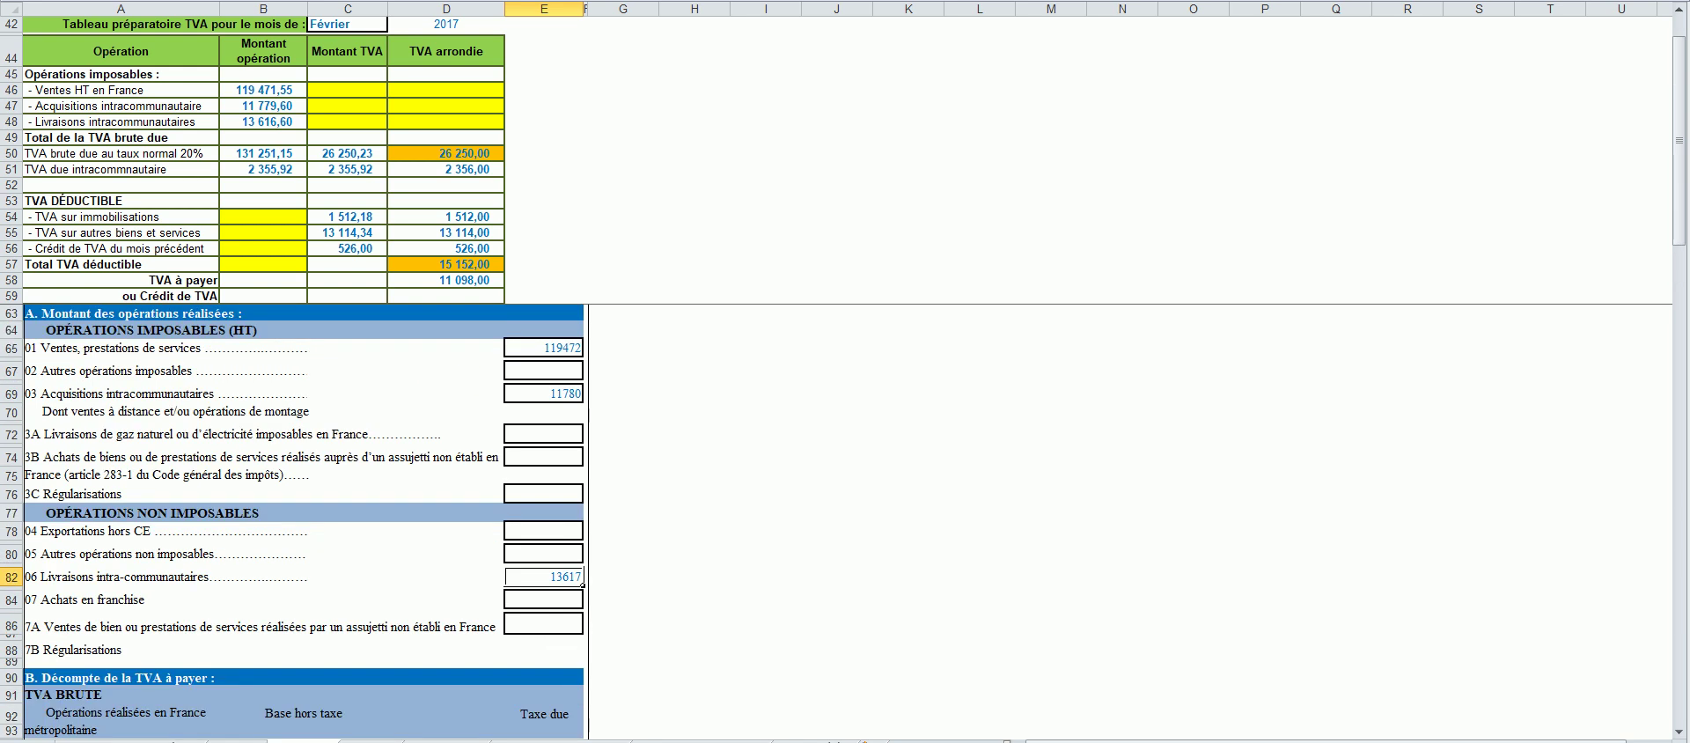
scroll(295, 520, "down", 4)
left_click(303, 590)
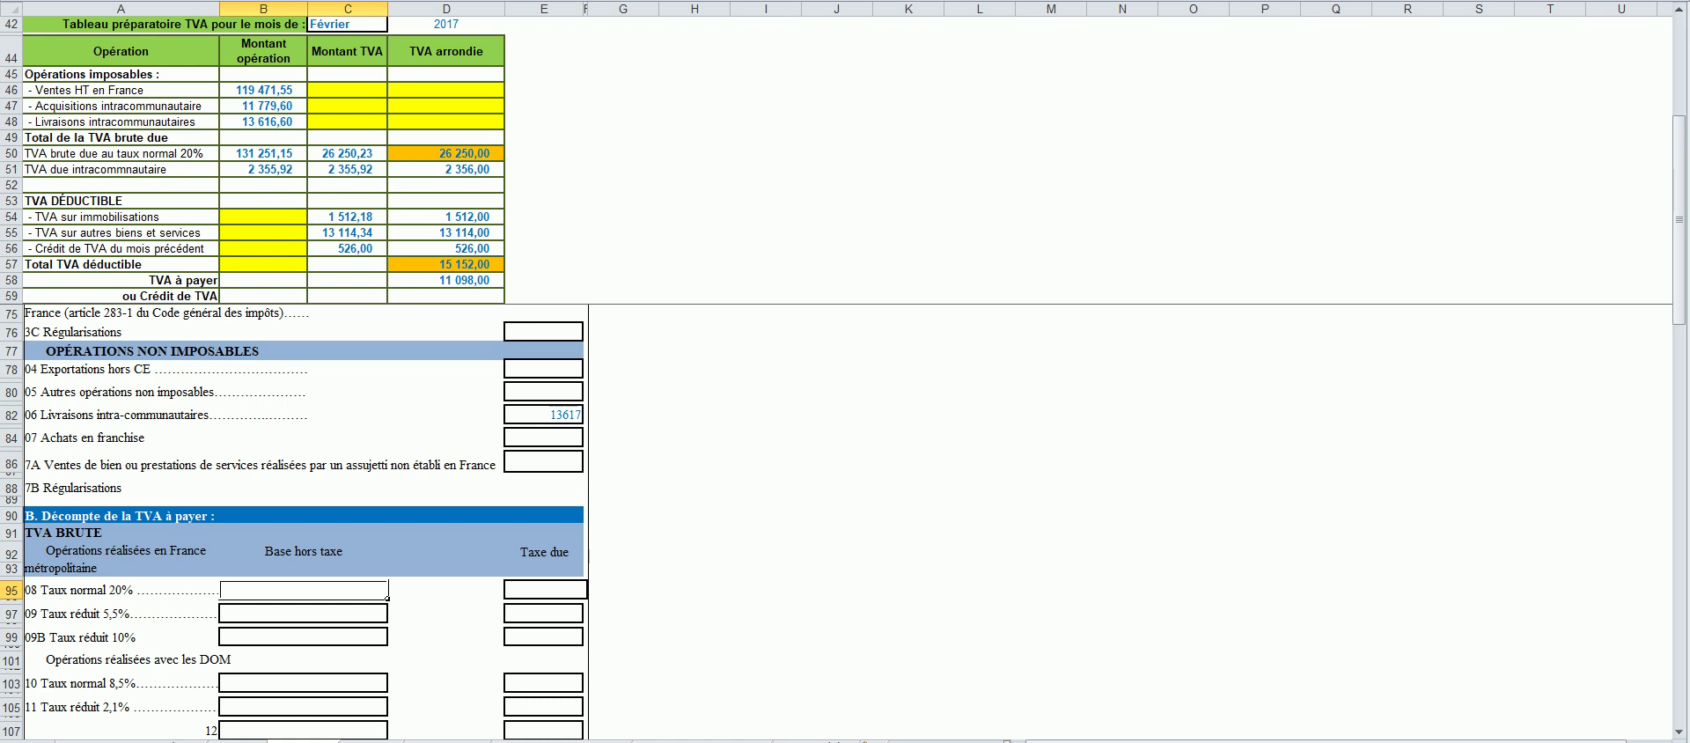
key("F2")
key("Return")
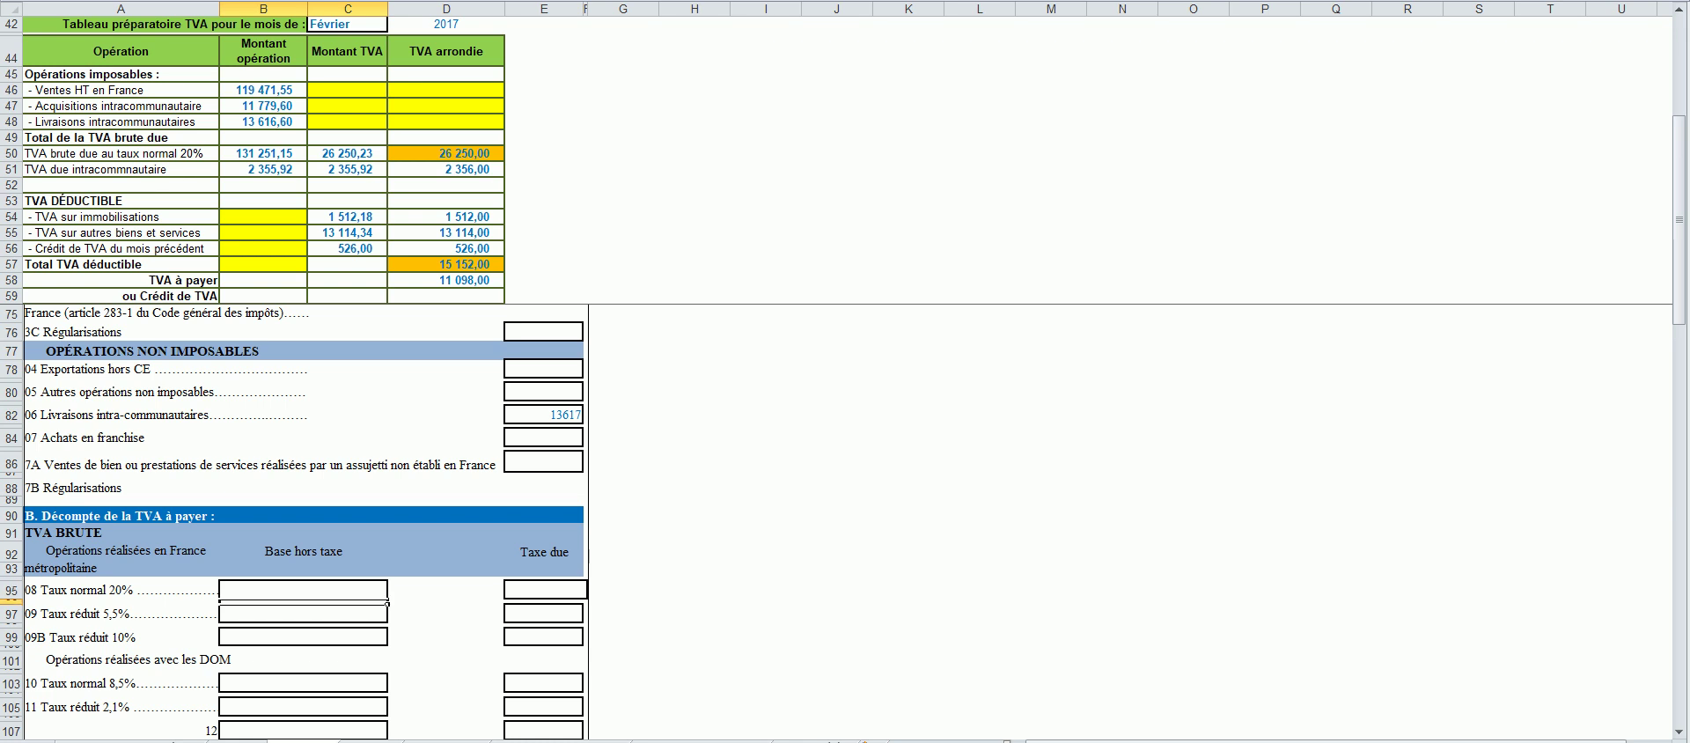
left_click(303, 590)
type("131251")
left_click(543, 589)
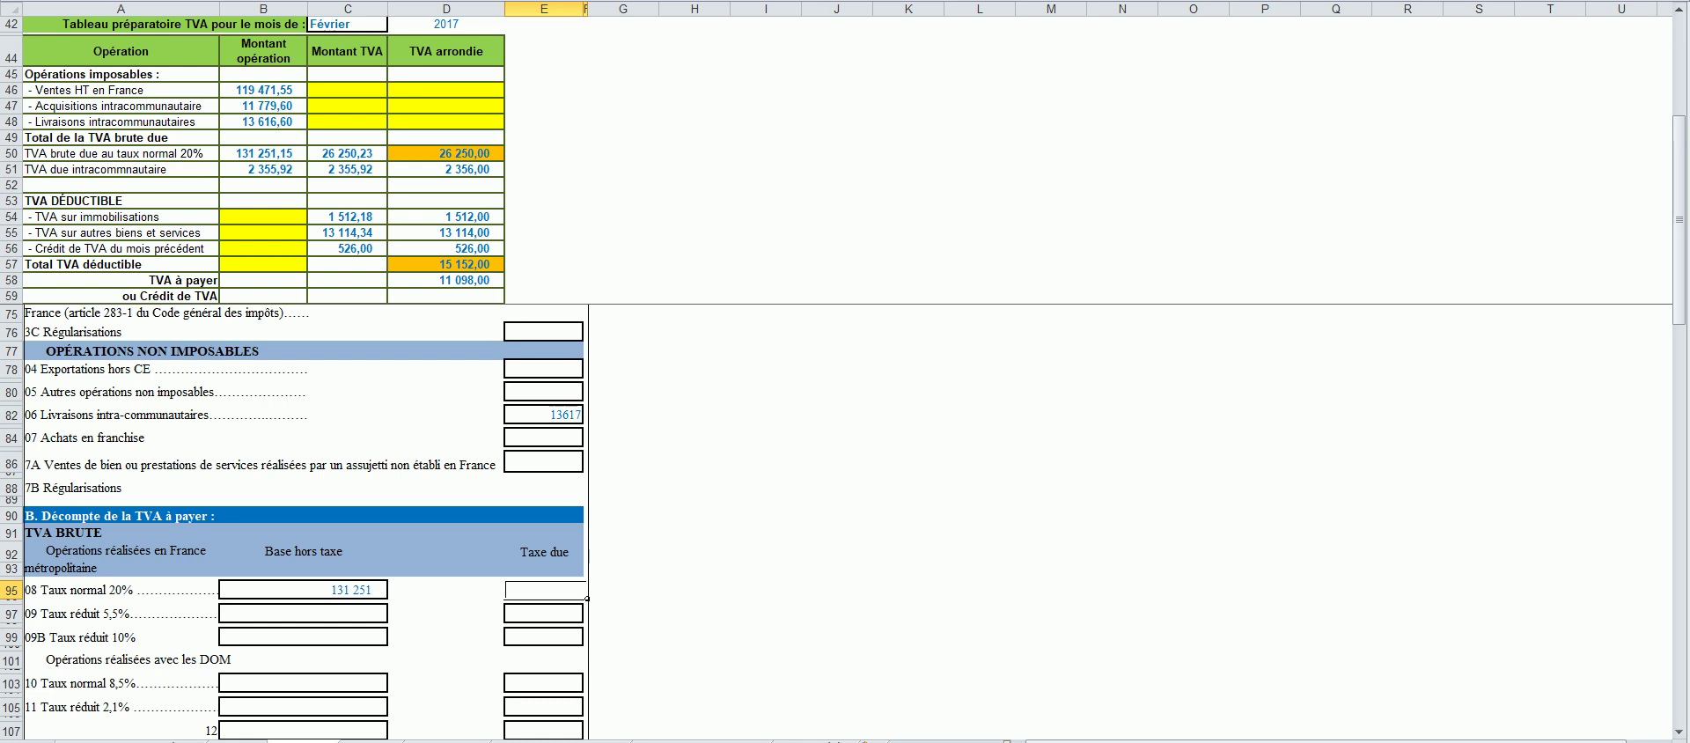
type("26250")
left_click(693, 683)
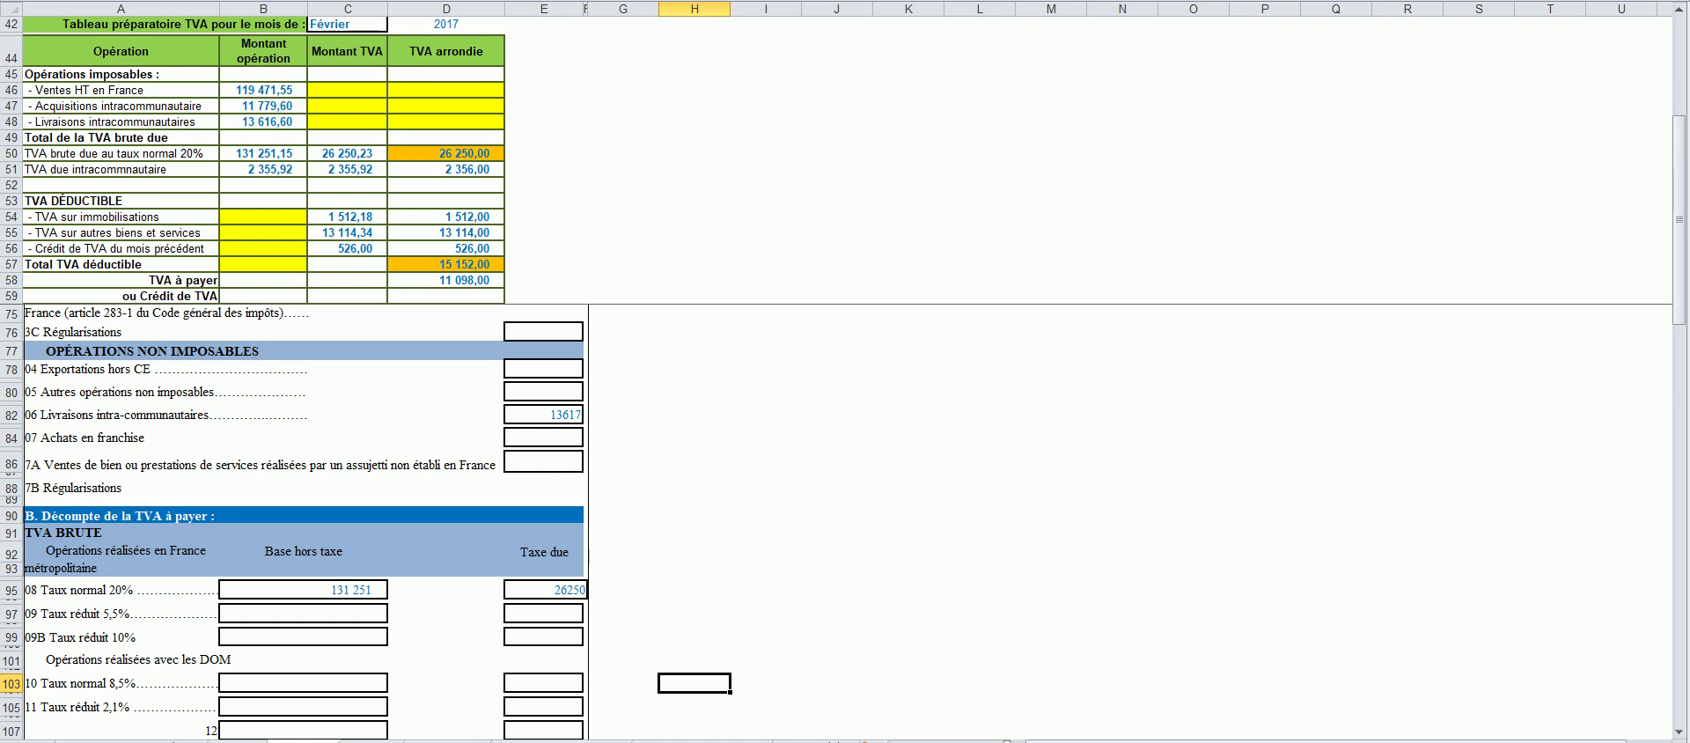
Step: Enter 26250 for line 16 "Total de la TVA brute due"
scroll(300, 519, "down", 6)
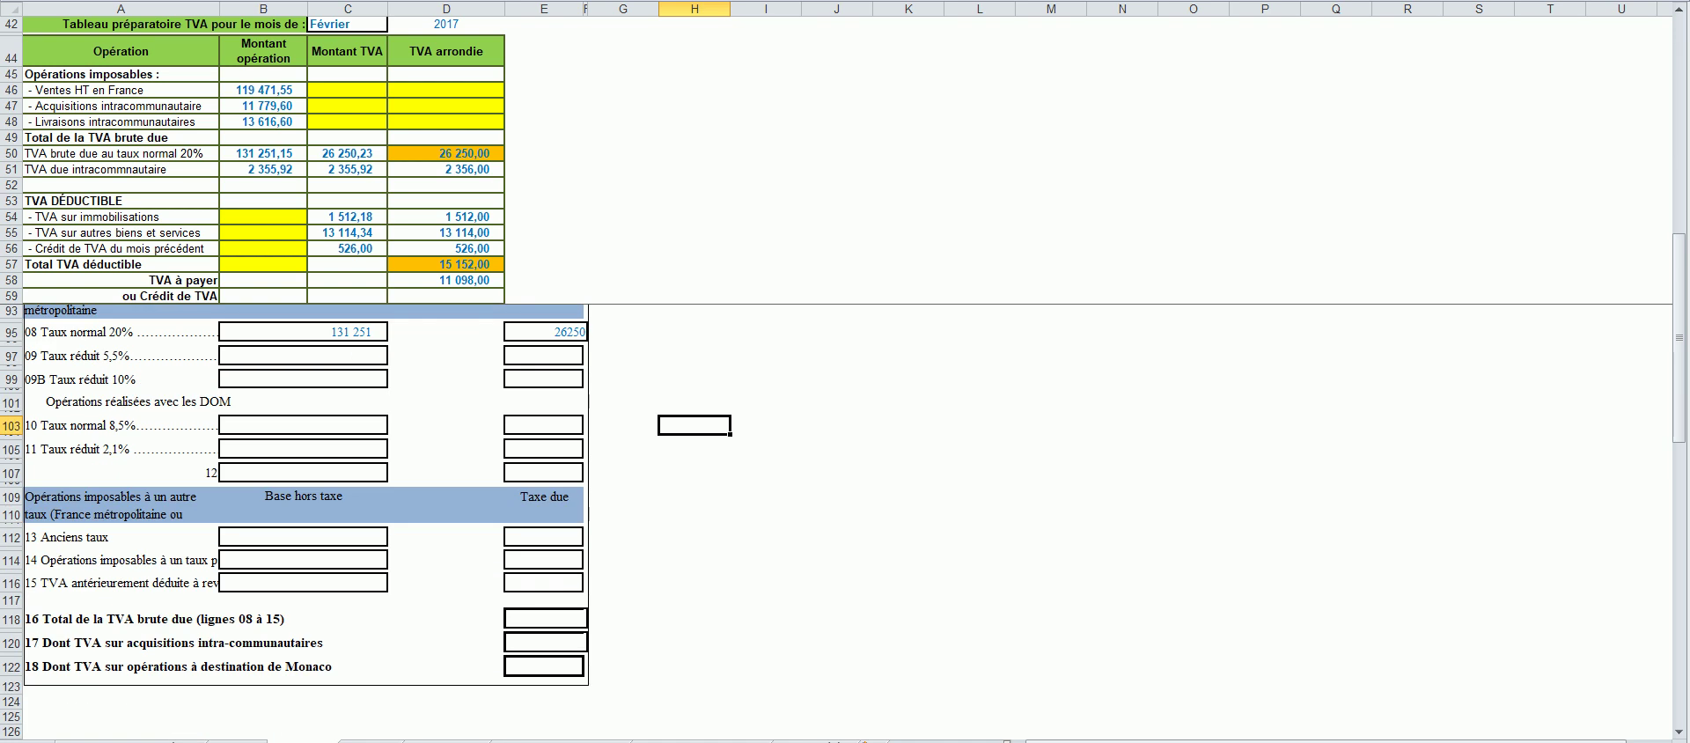
left_click(544, 618)
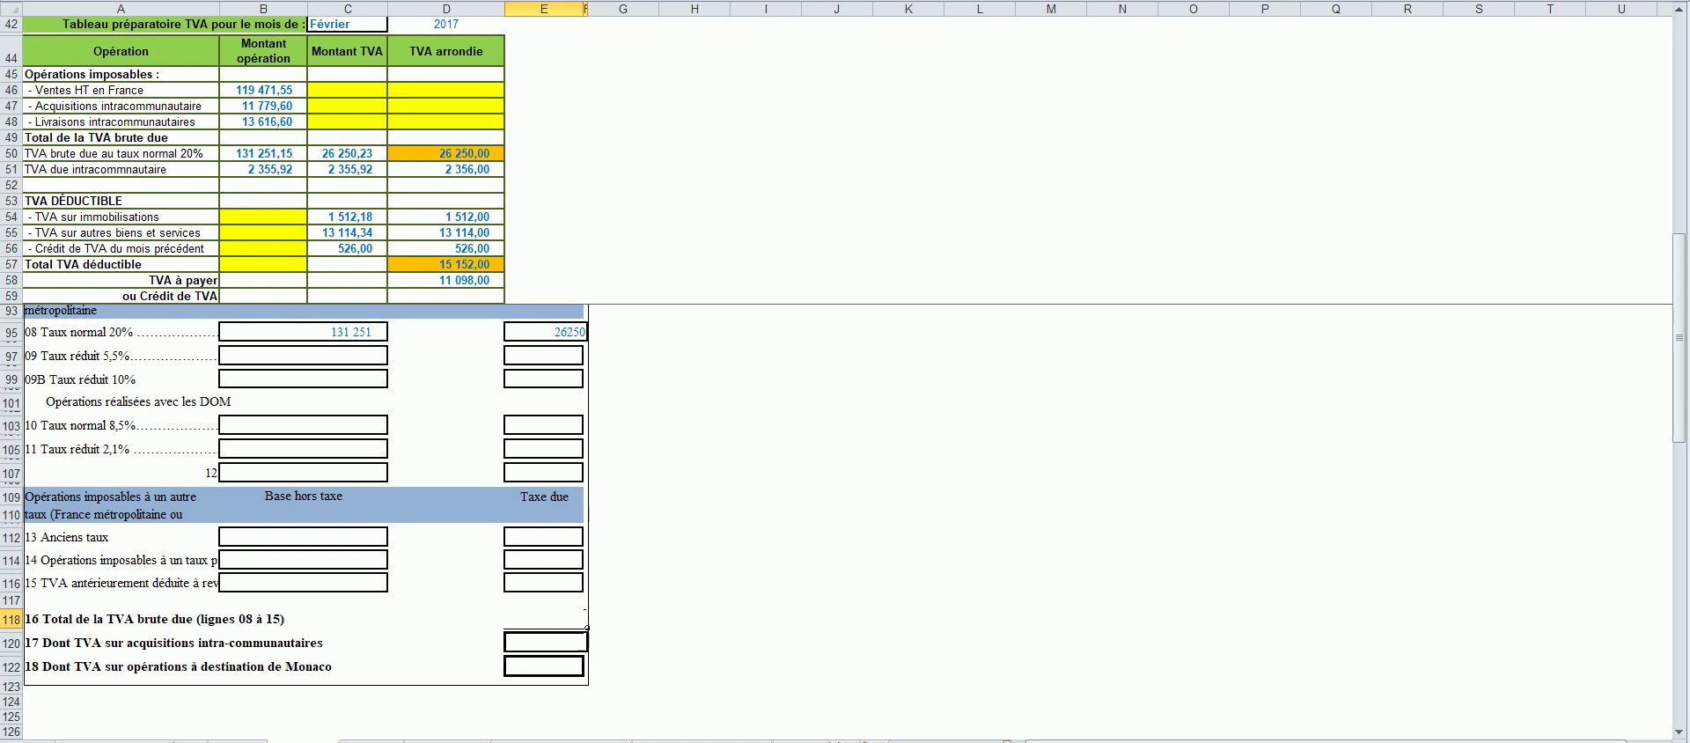
type("26250")
left_click(693, 666)
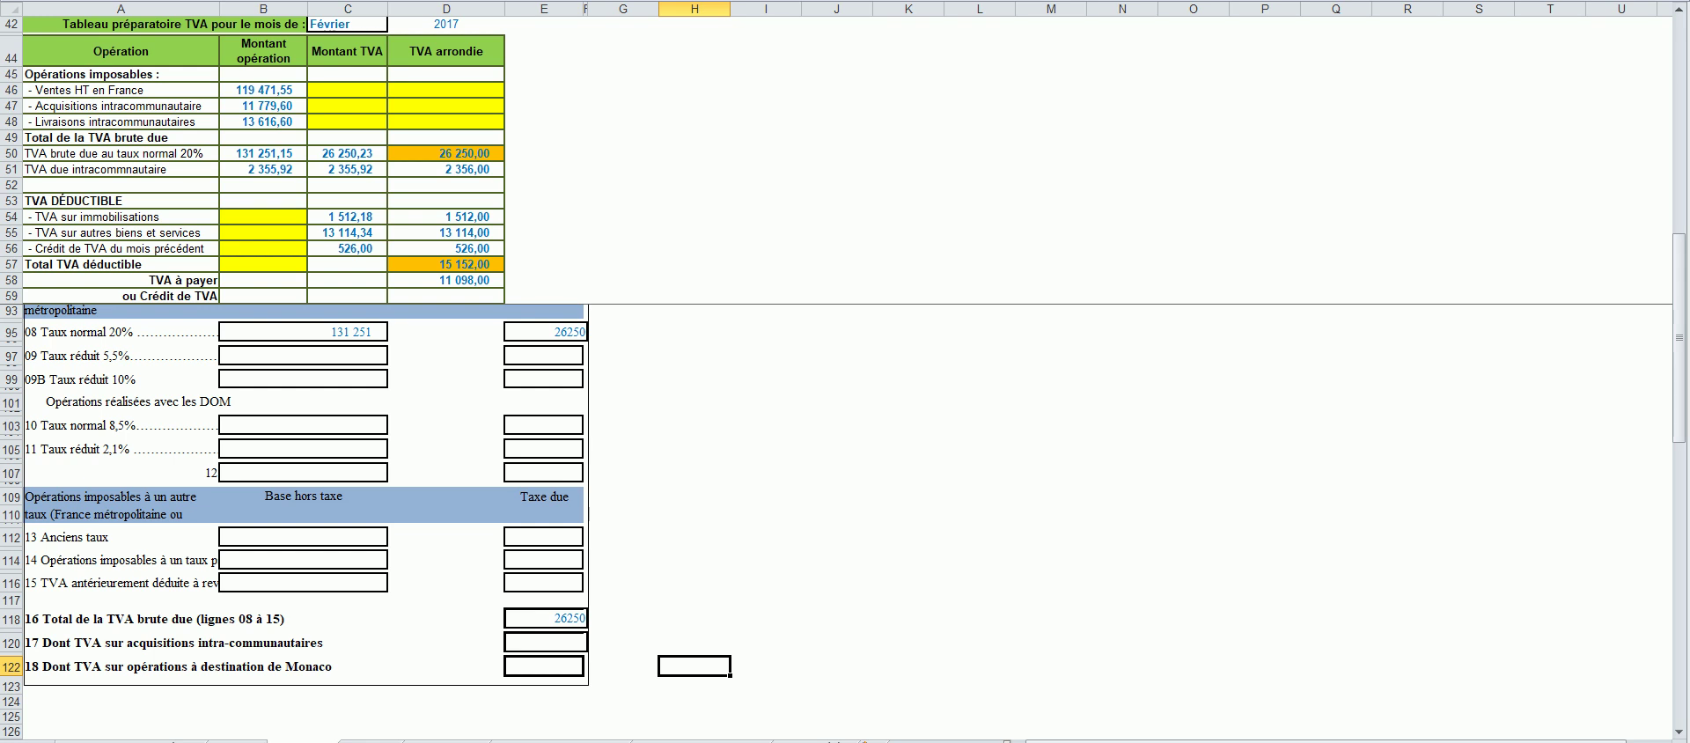
Step: Enter 2356 for line 17 "Dont TVA sur acquisitions intra-communautaires"
left_click(544, 643)
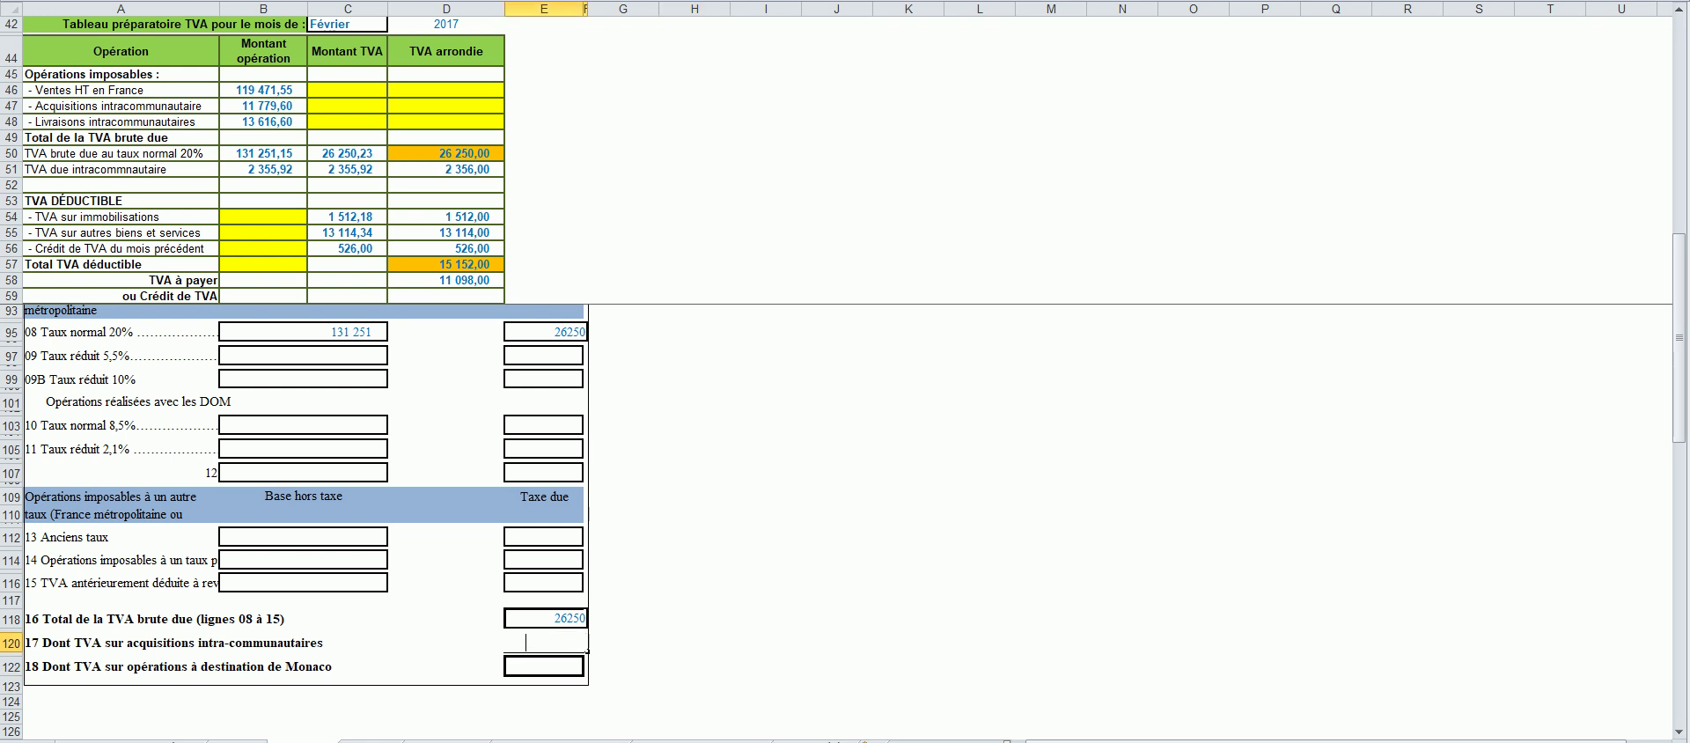
left_click(543, 654)
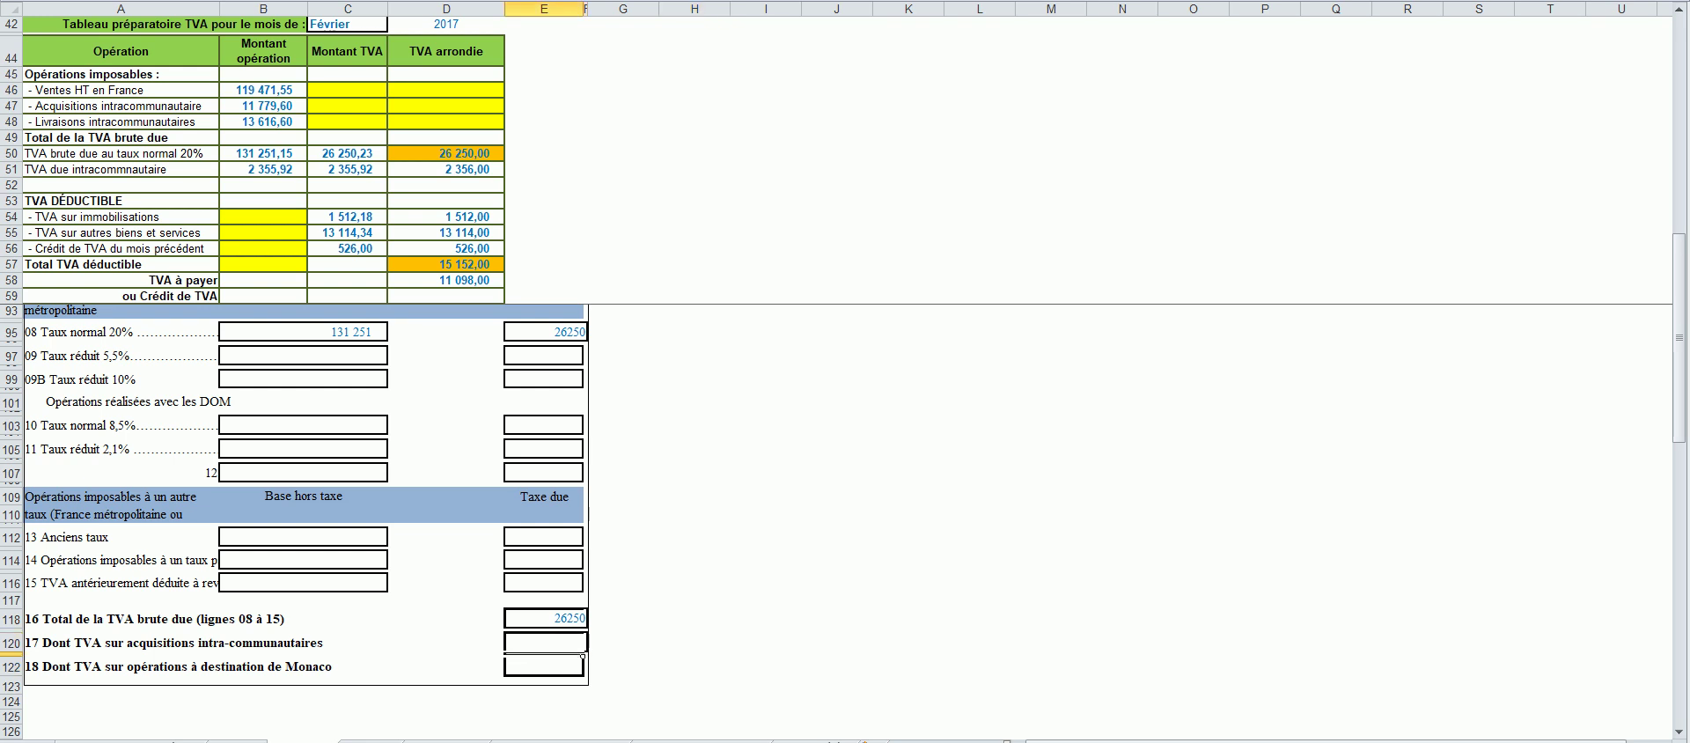
left_click(544, 642)
type("2356")
left_click(765, 642)
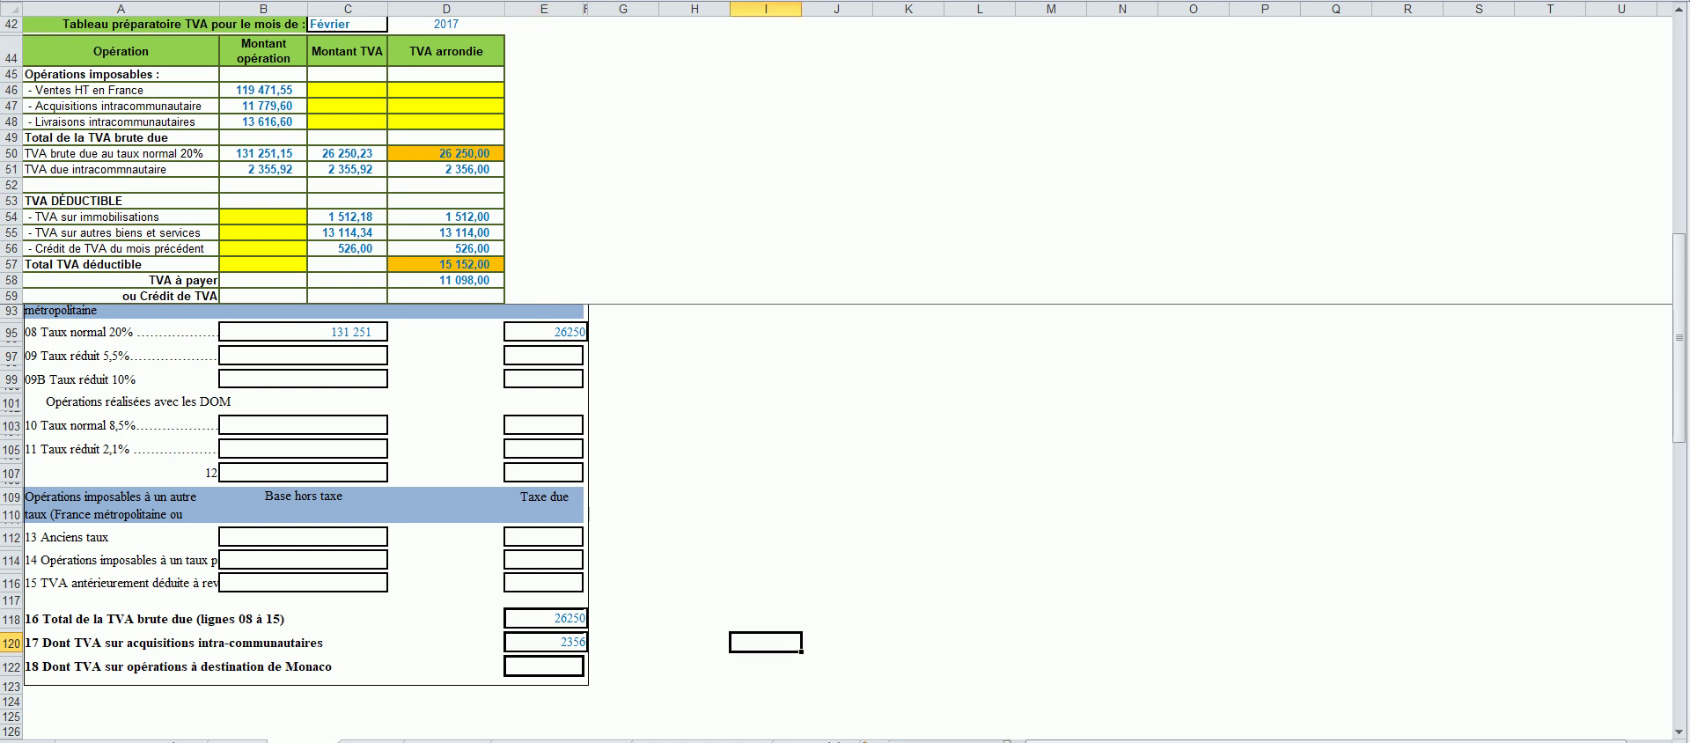
Step: In the TVA DÉDUCTIBLE section, enter 1512 for line 19 "Biens constituant des immobilisations" and 13114 for line 20 "Autres biens et services"
scroll(402, 519, "down", 5)
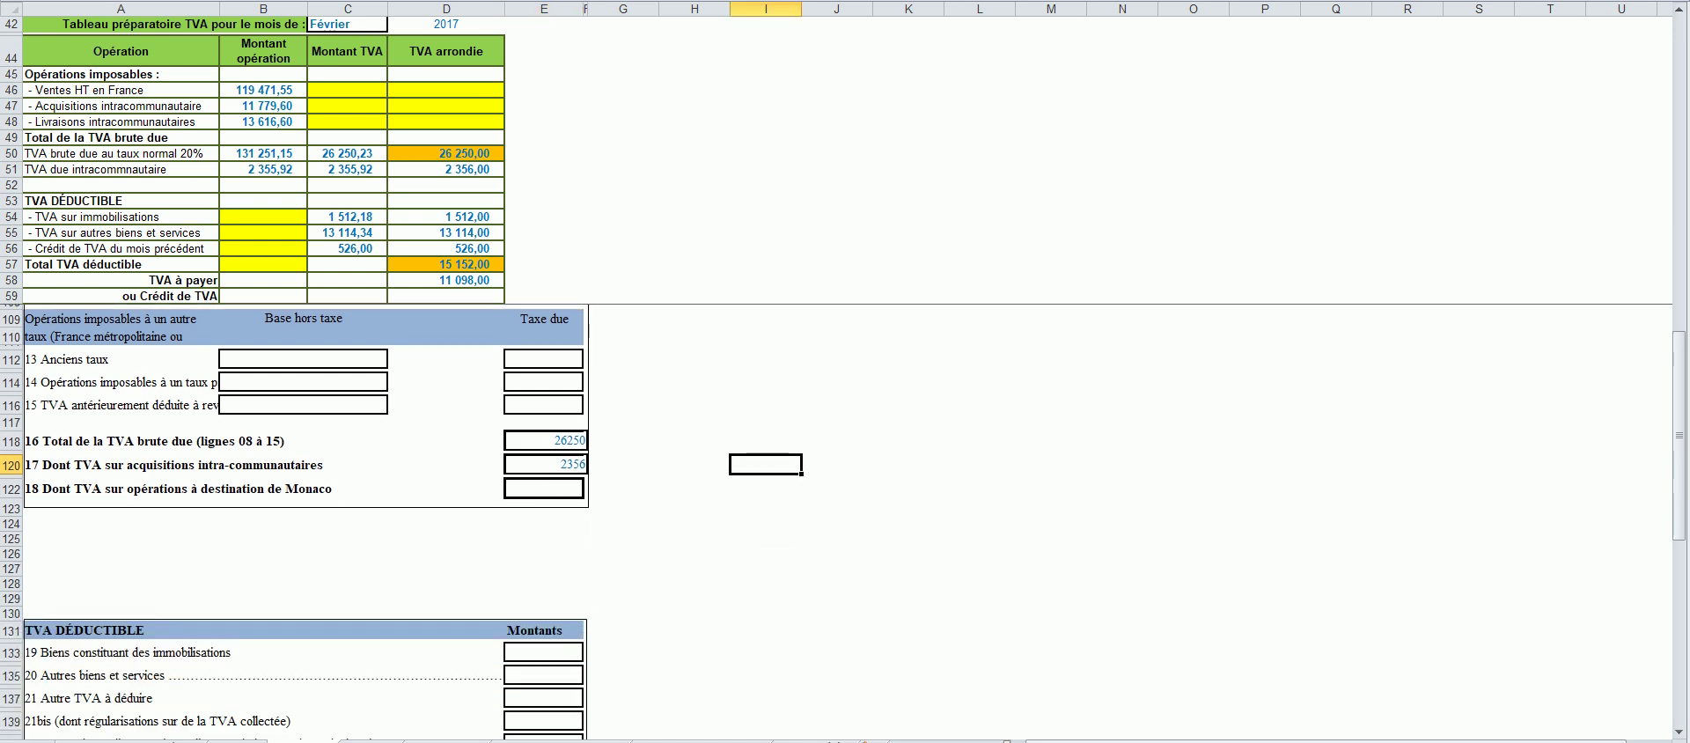
scroll(402, 519, "down", 1)
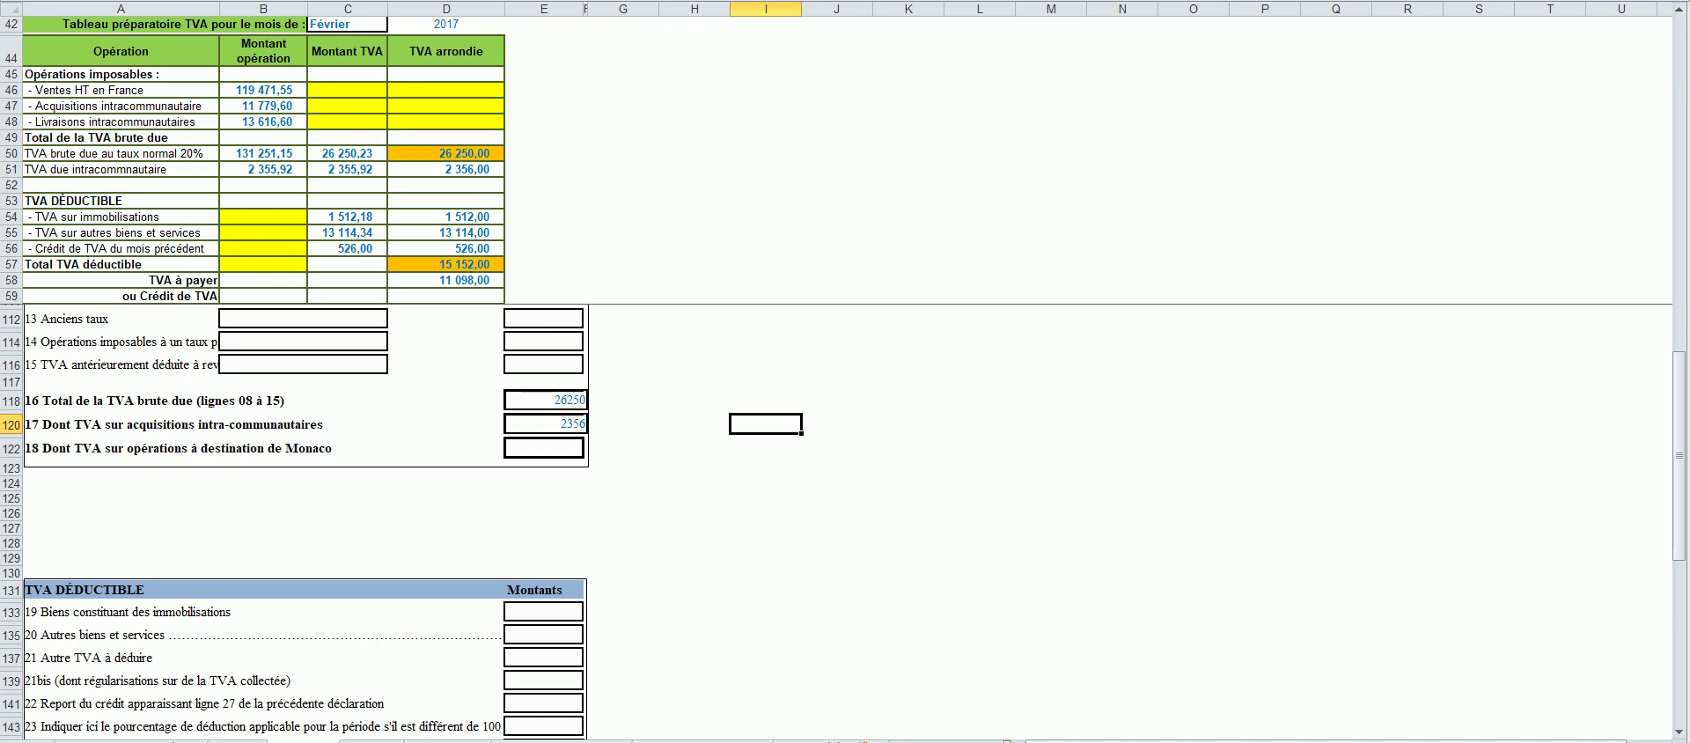
left_click(543, 611)
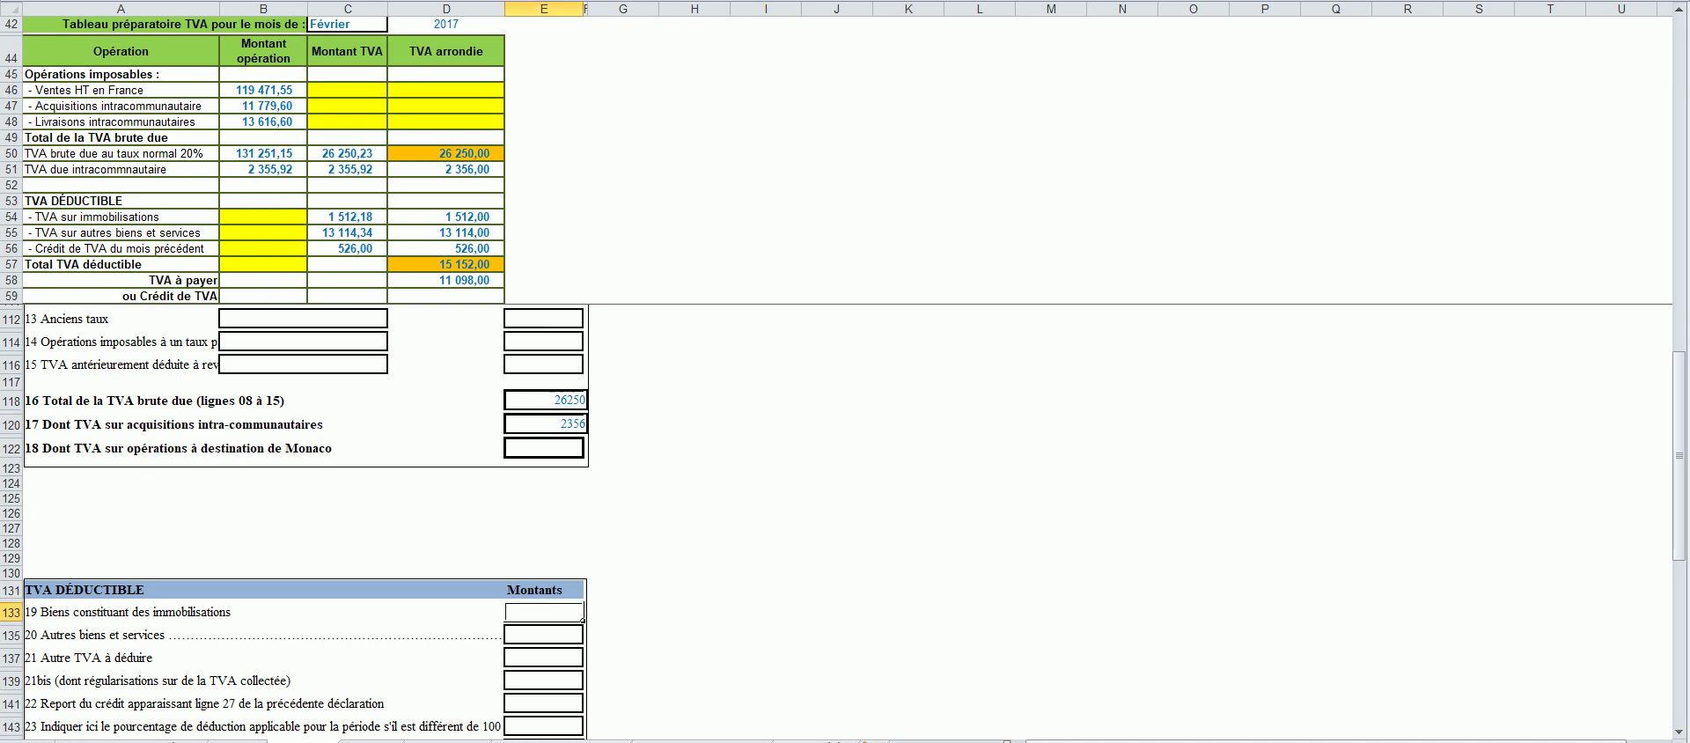
type("1512")
left_click(694, 612)
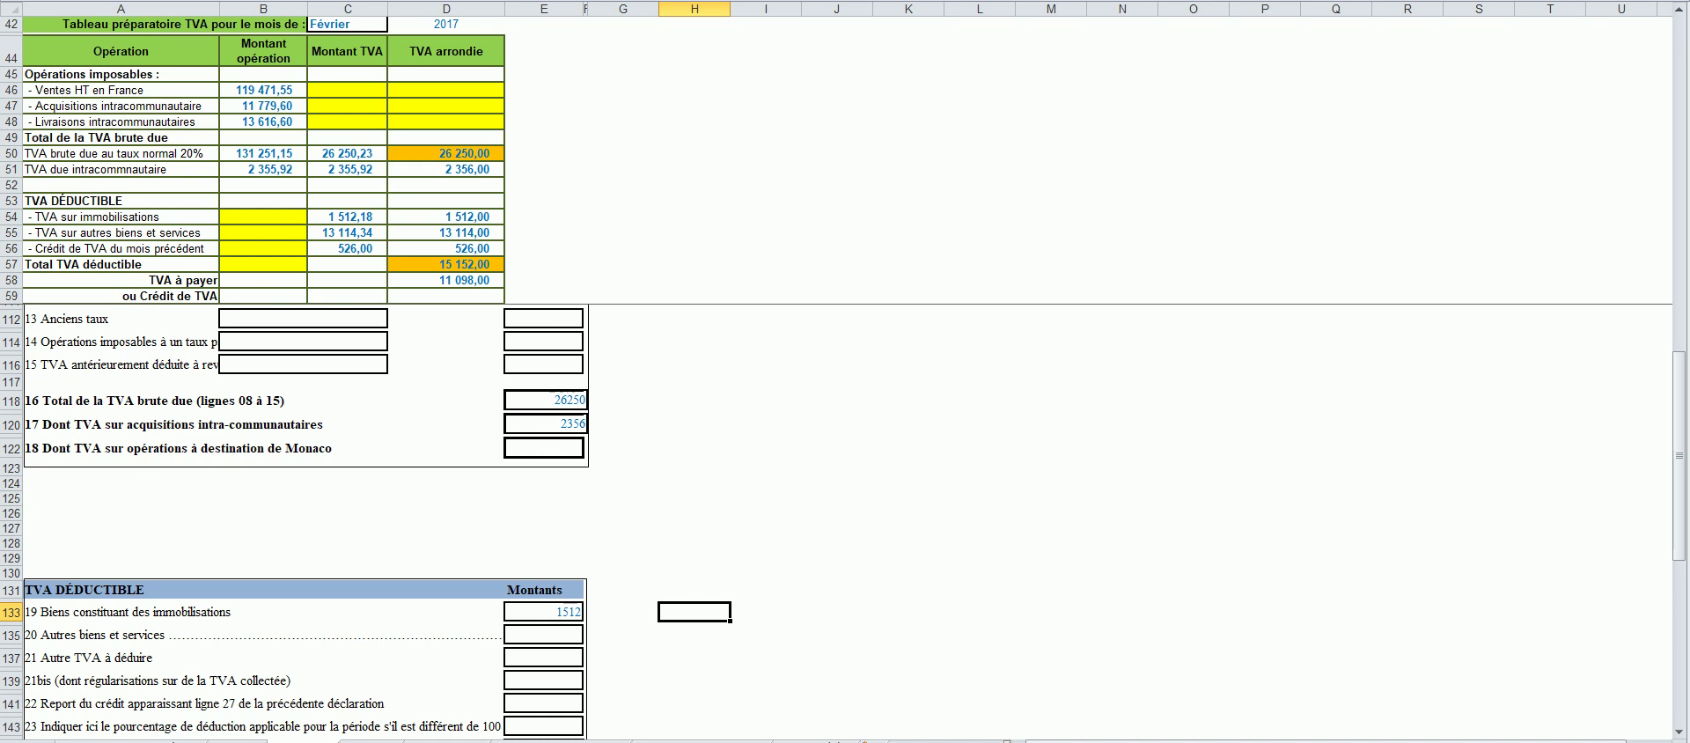
left_click(543, 635)
type("13114")
left_click(622, 657)
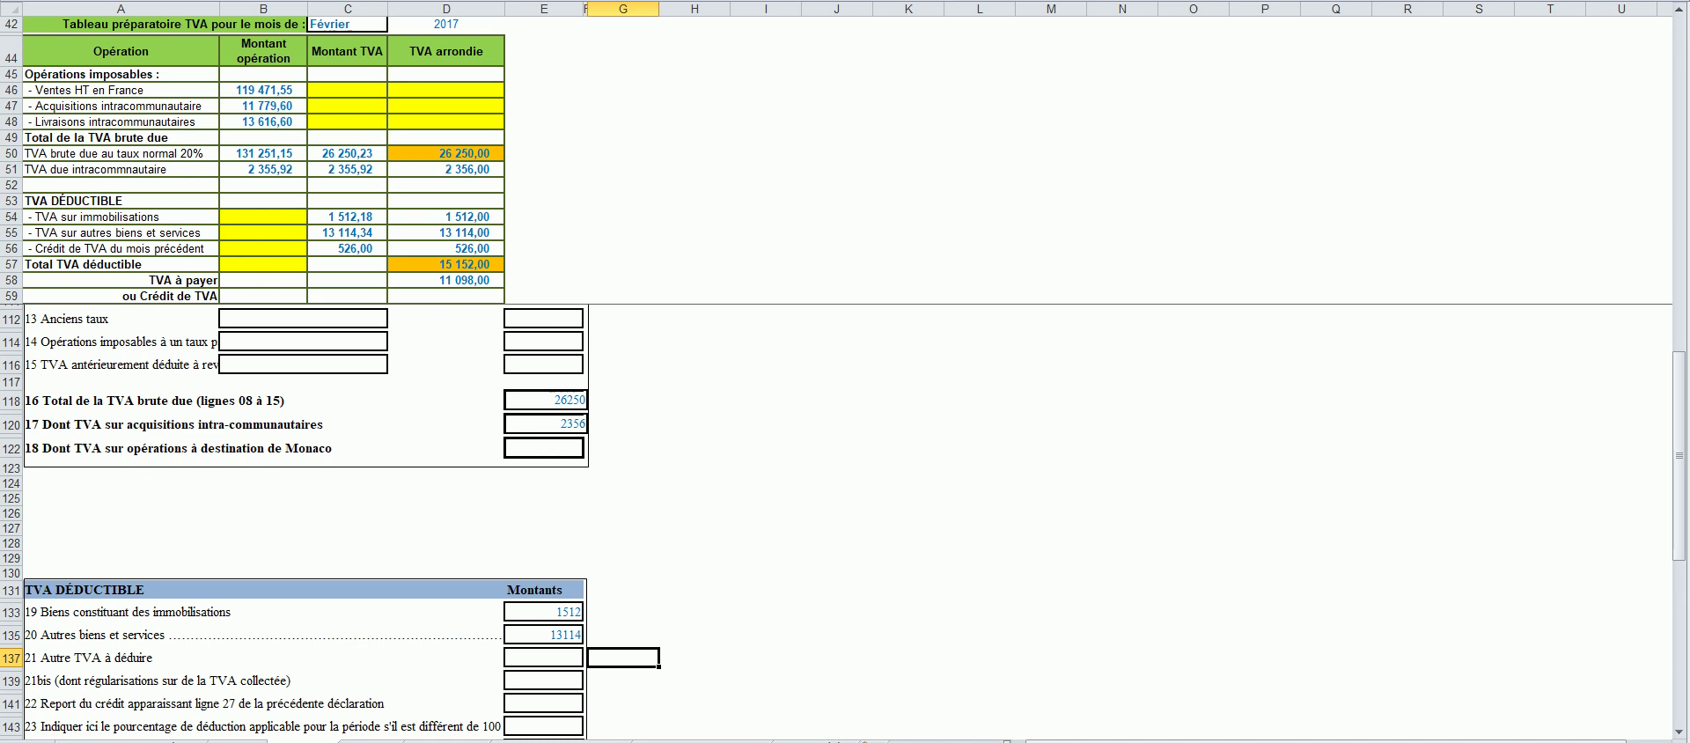
Step: Enter 526 for line 22, the credit carried over from the previous declaration, and 15152 for line 24 "Total TVA déductible"
scroll(845, 519, "down", 1)
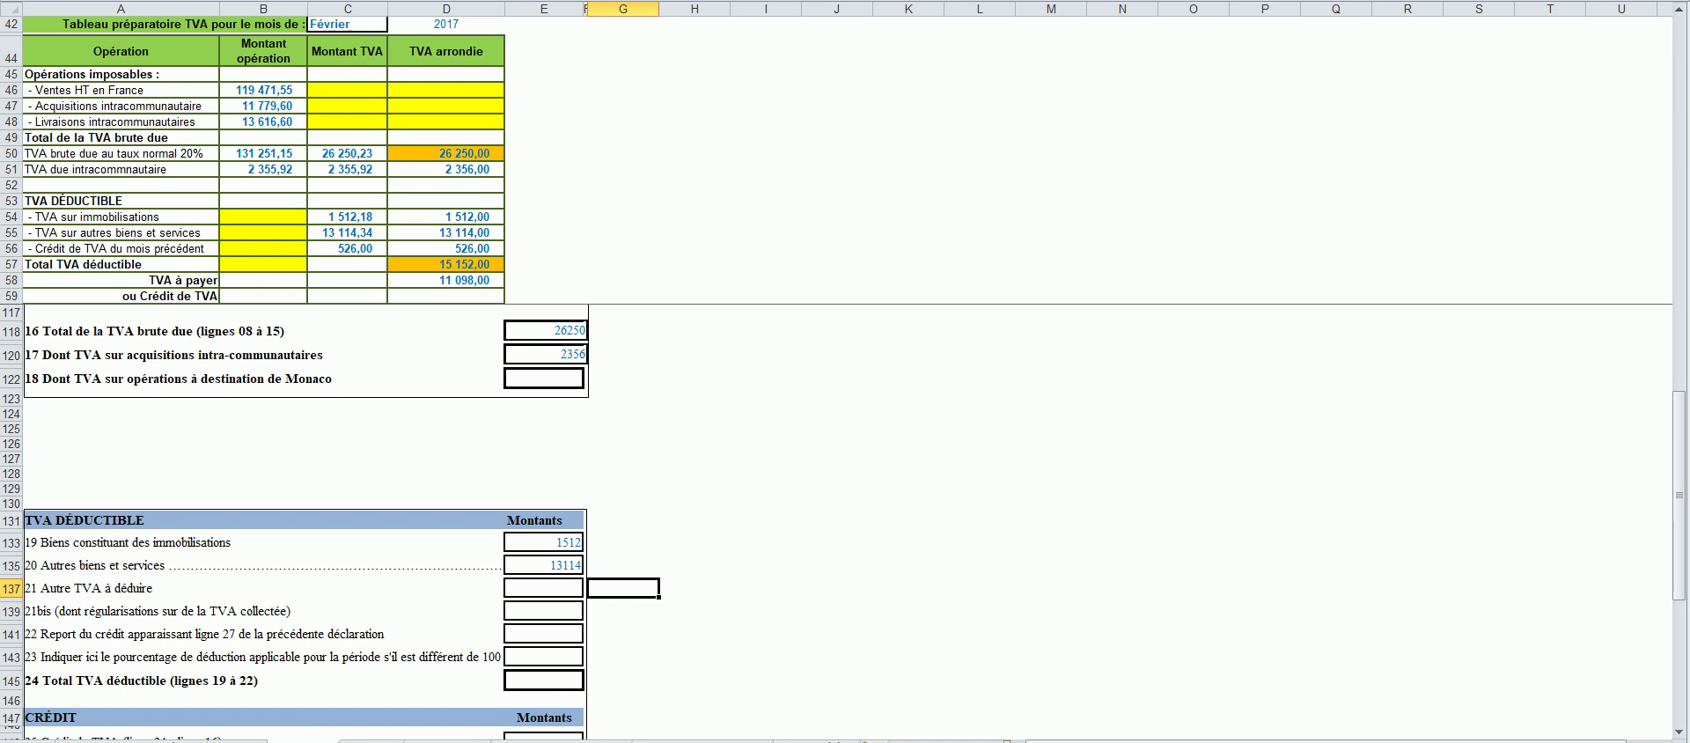
left_click(543, 634)
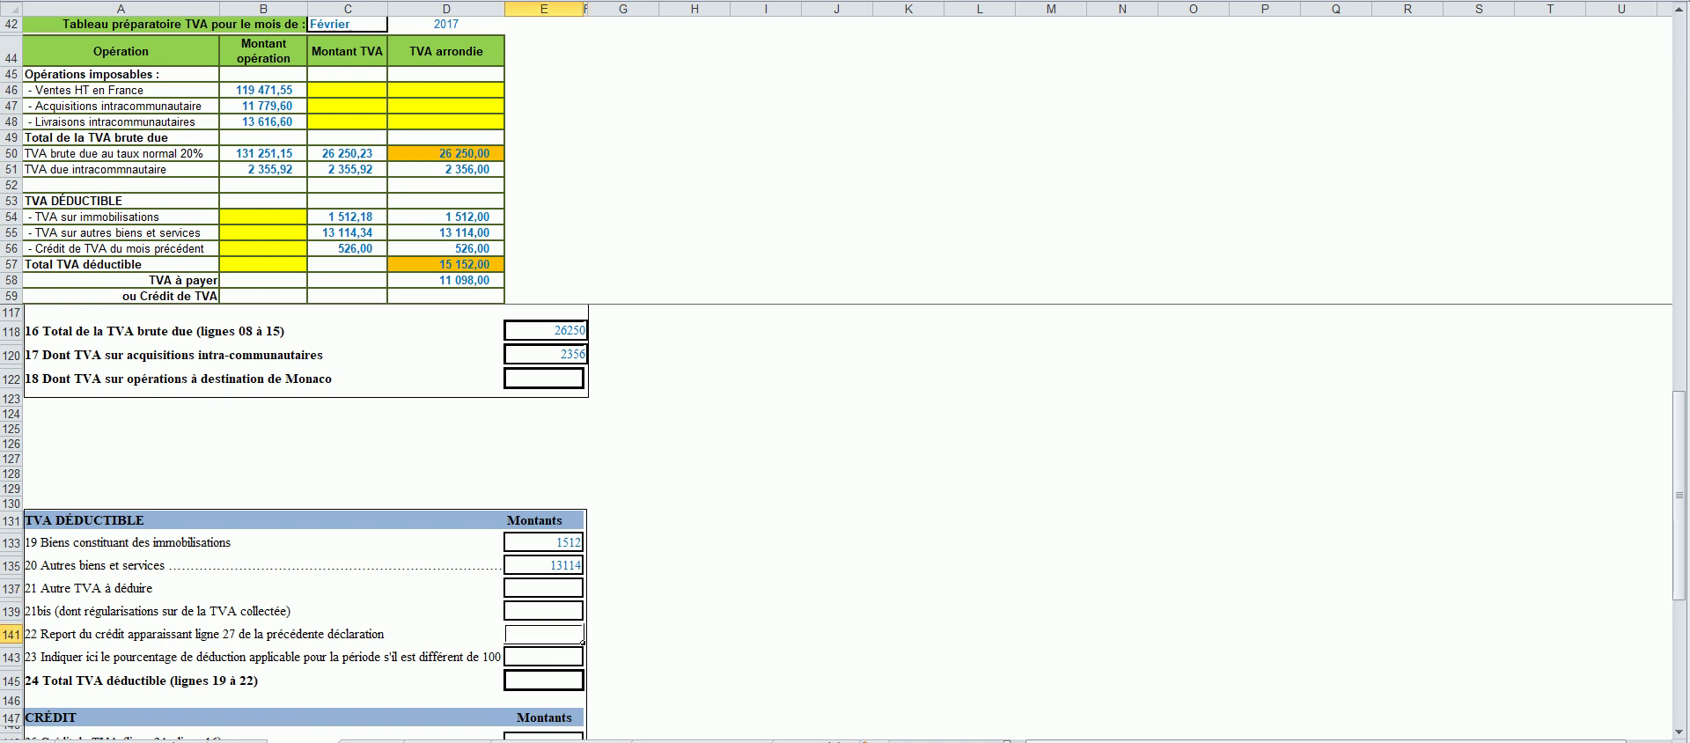
type("526")
key("ctrl+Return")
left_click(693, 634)
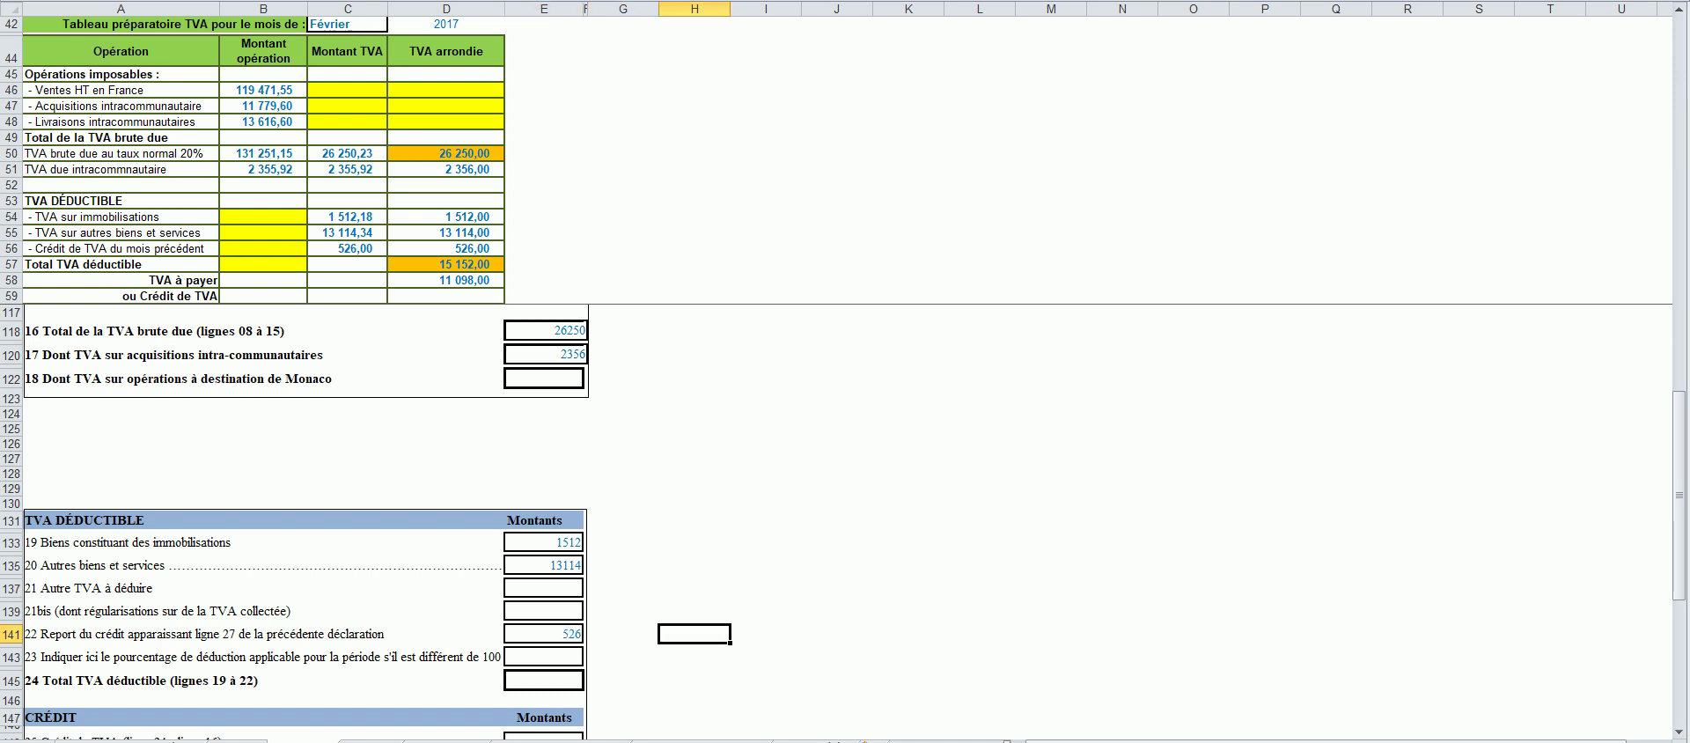
left_click(543, 681)
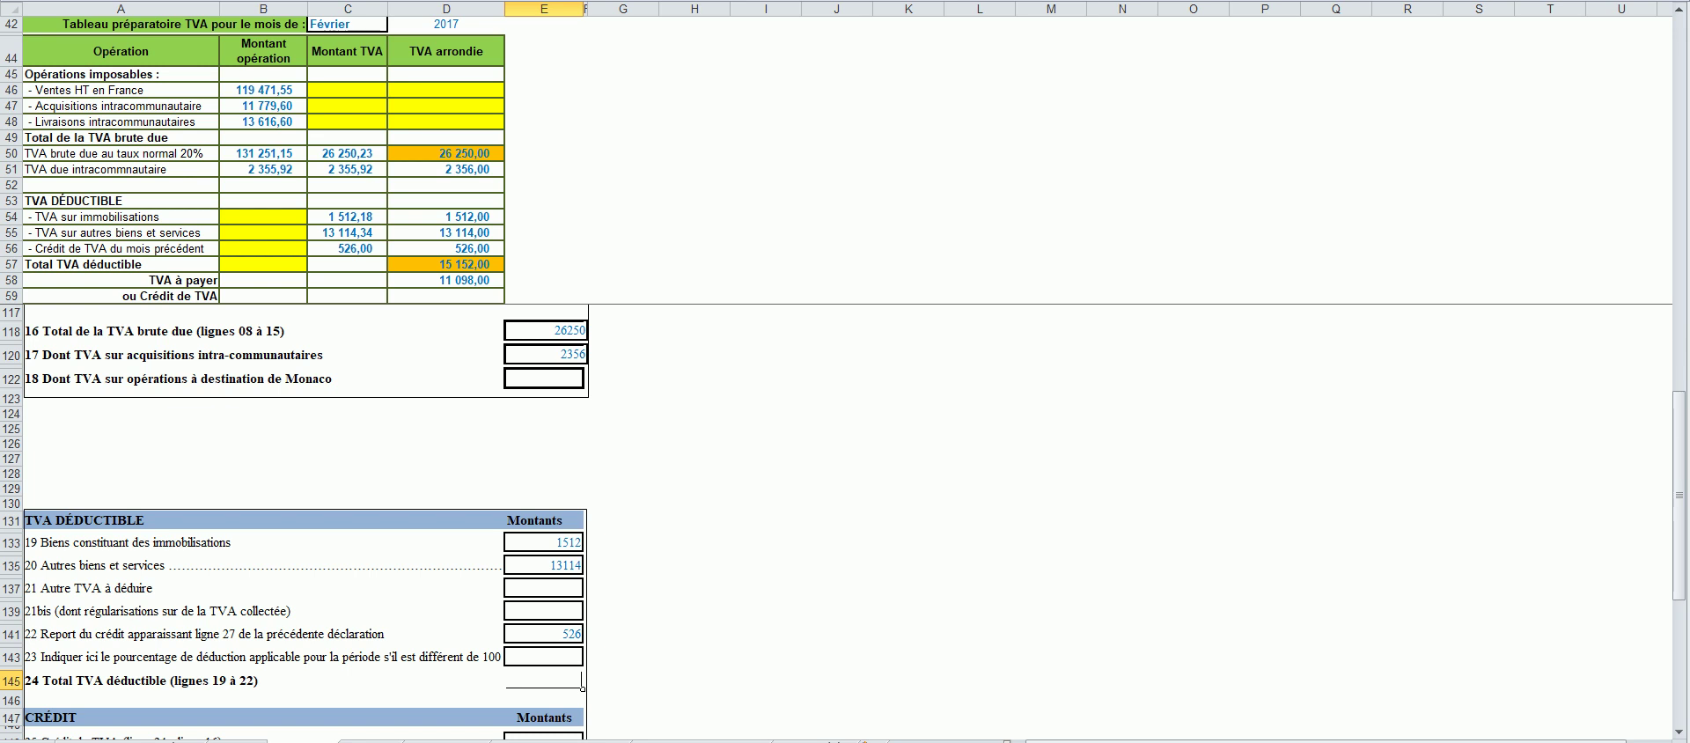
type("15152")
left_click(694, 679)
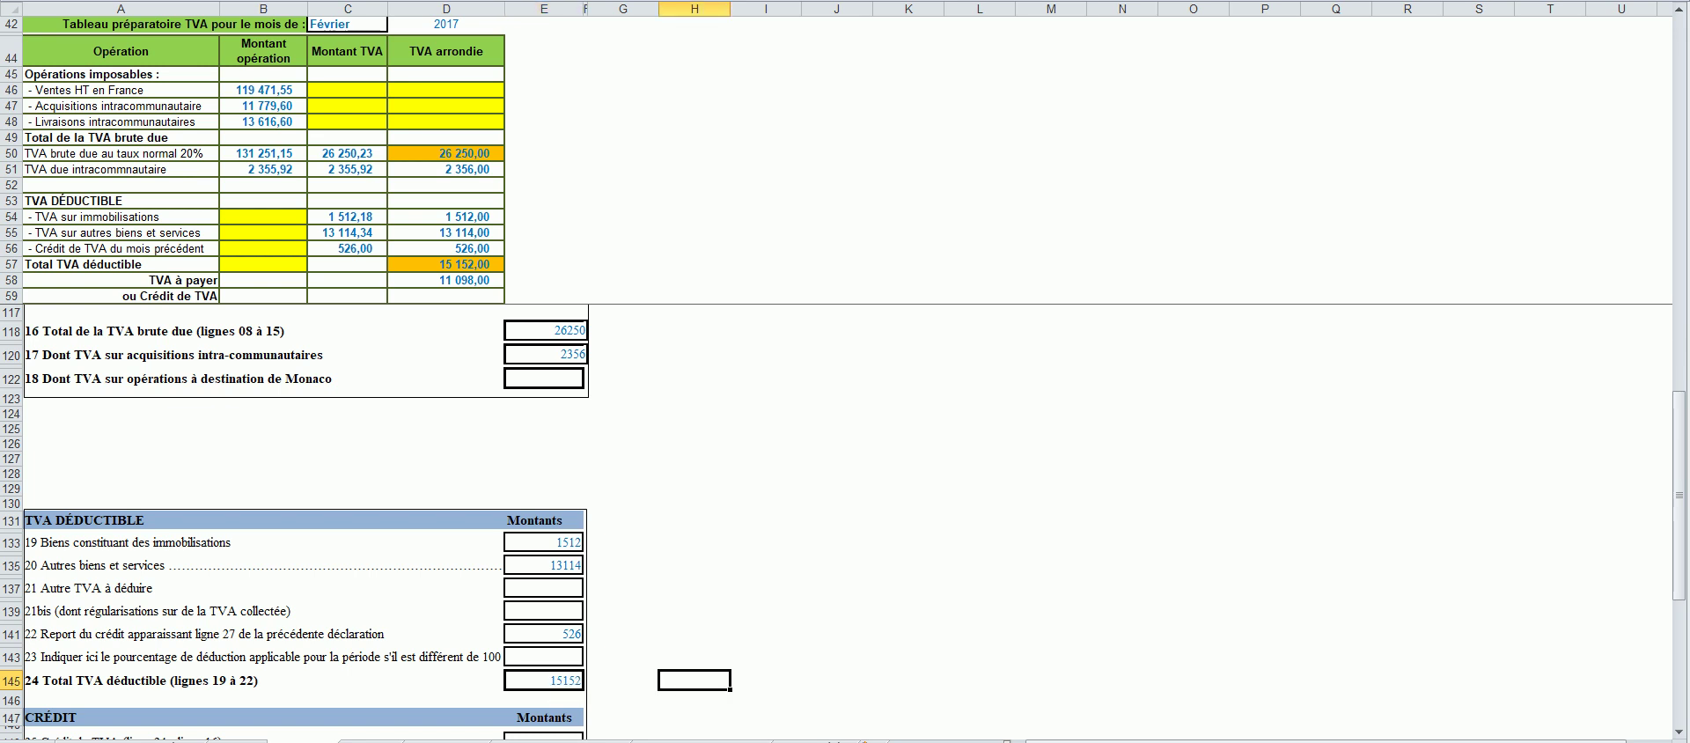
Step: In the TAXE À PAYER section, enter 11098 for line 28 "TVA nette due"
scroll(843, 521, "down", 1)
scroll(843, 521, "down", 2)
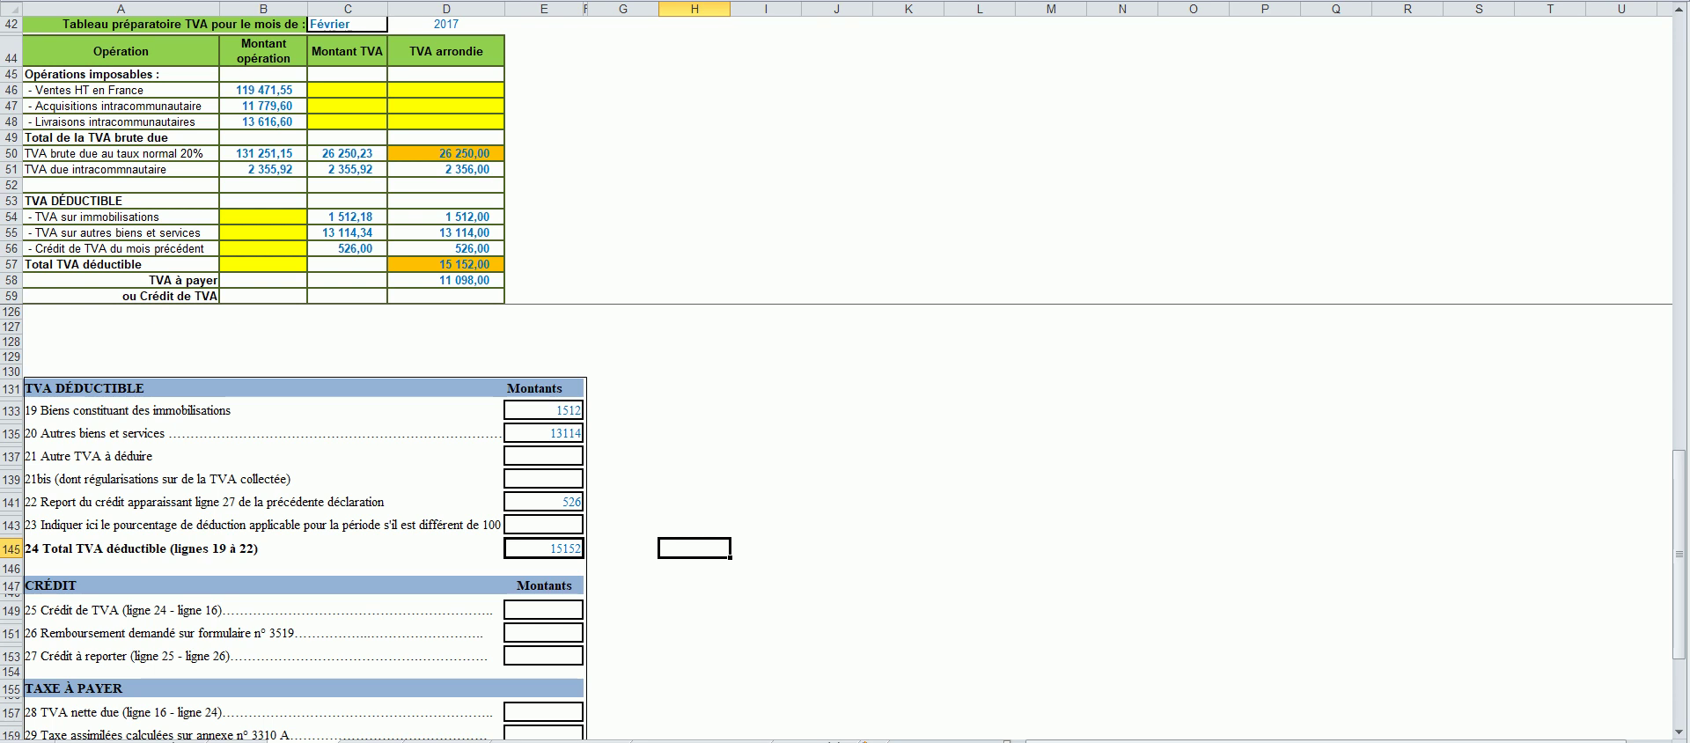
scroll(843, 521, "down", 1)
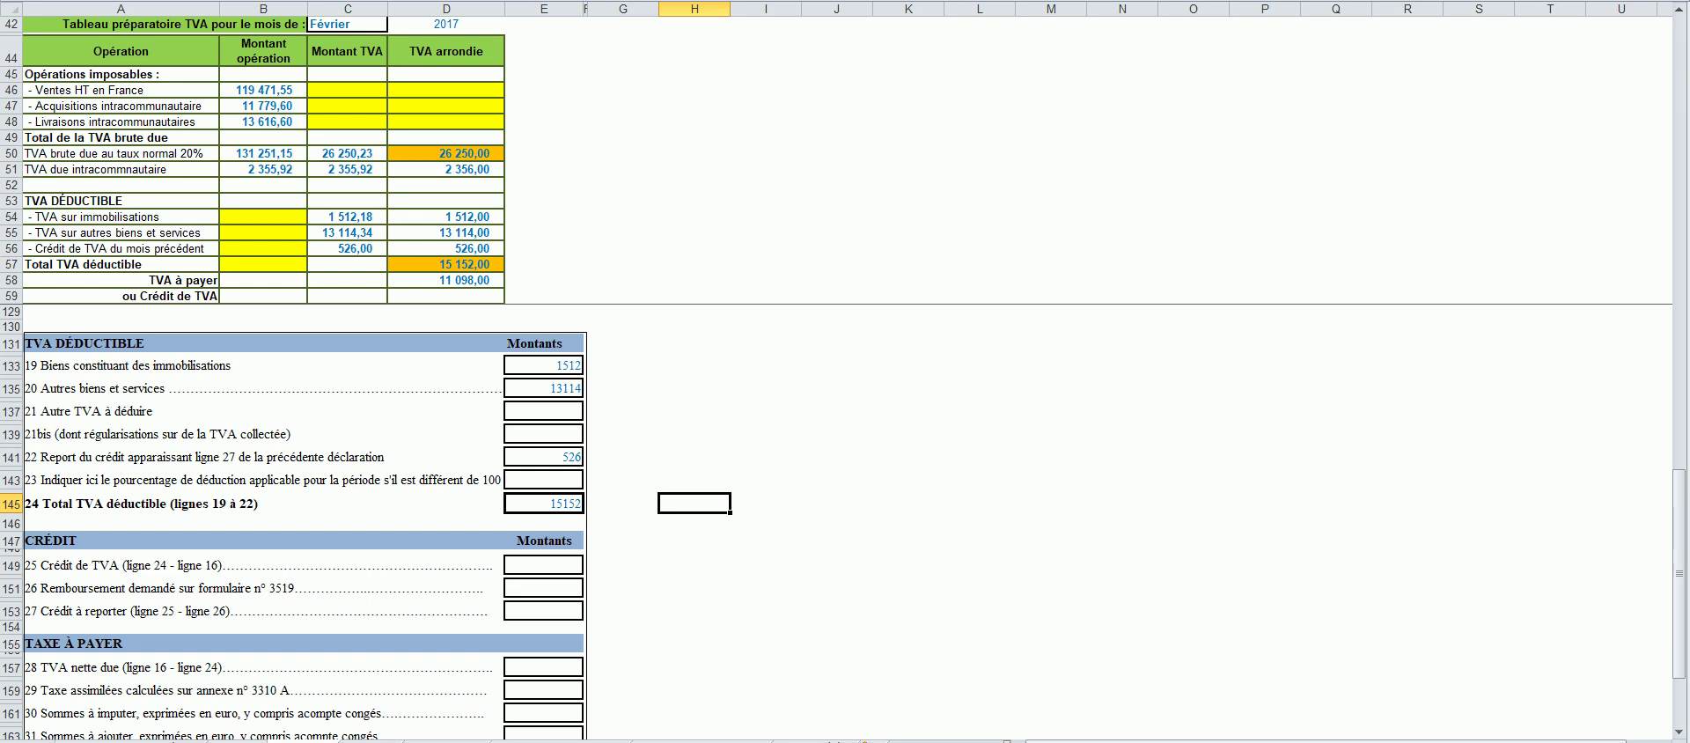
left_click(120, 667)
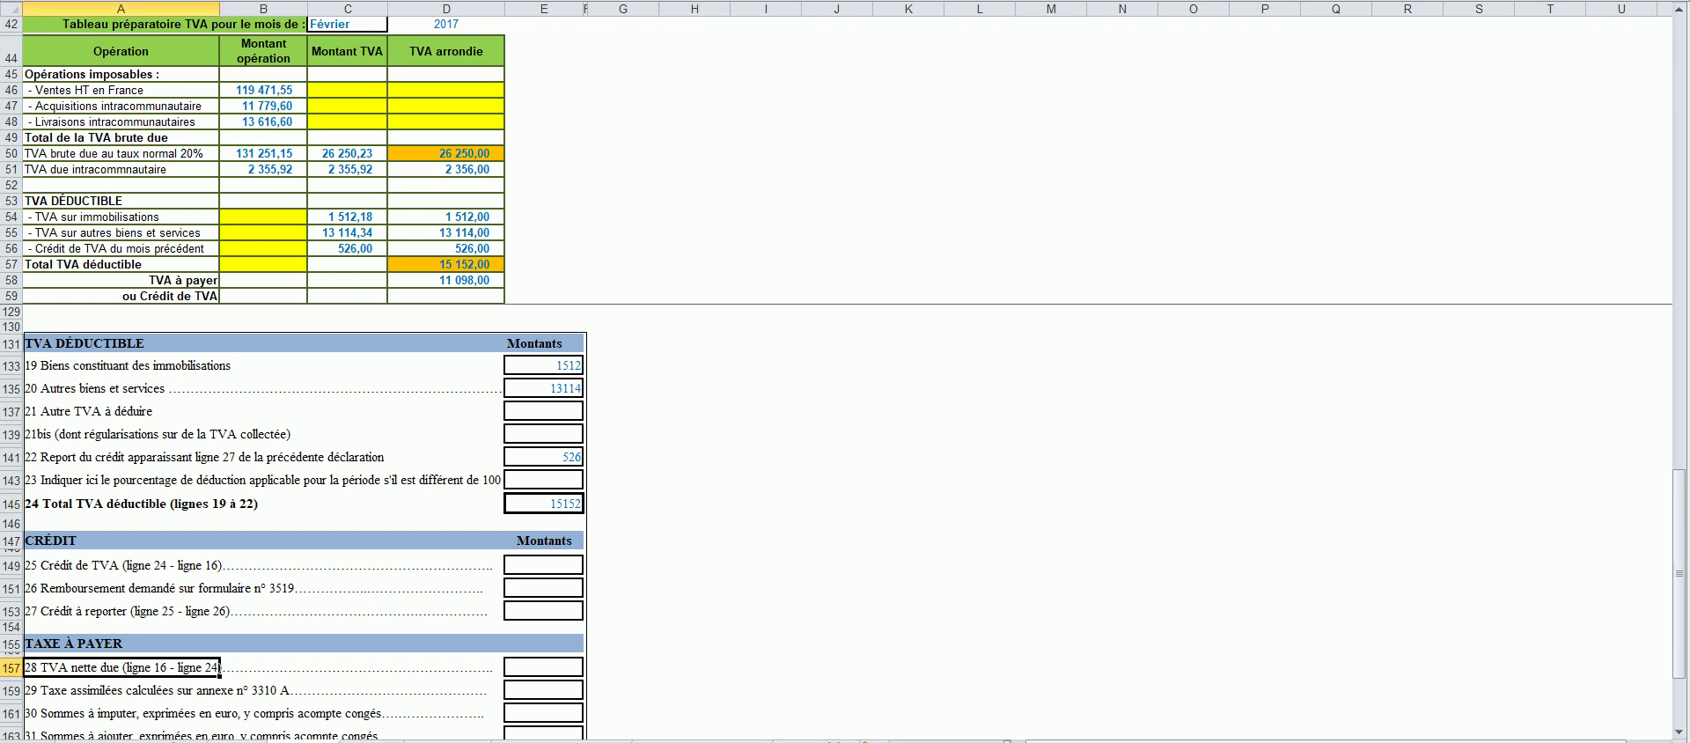
left_click(543, 667)
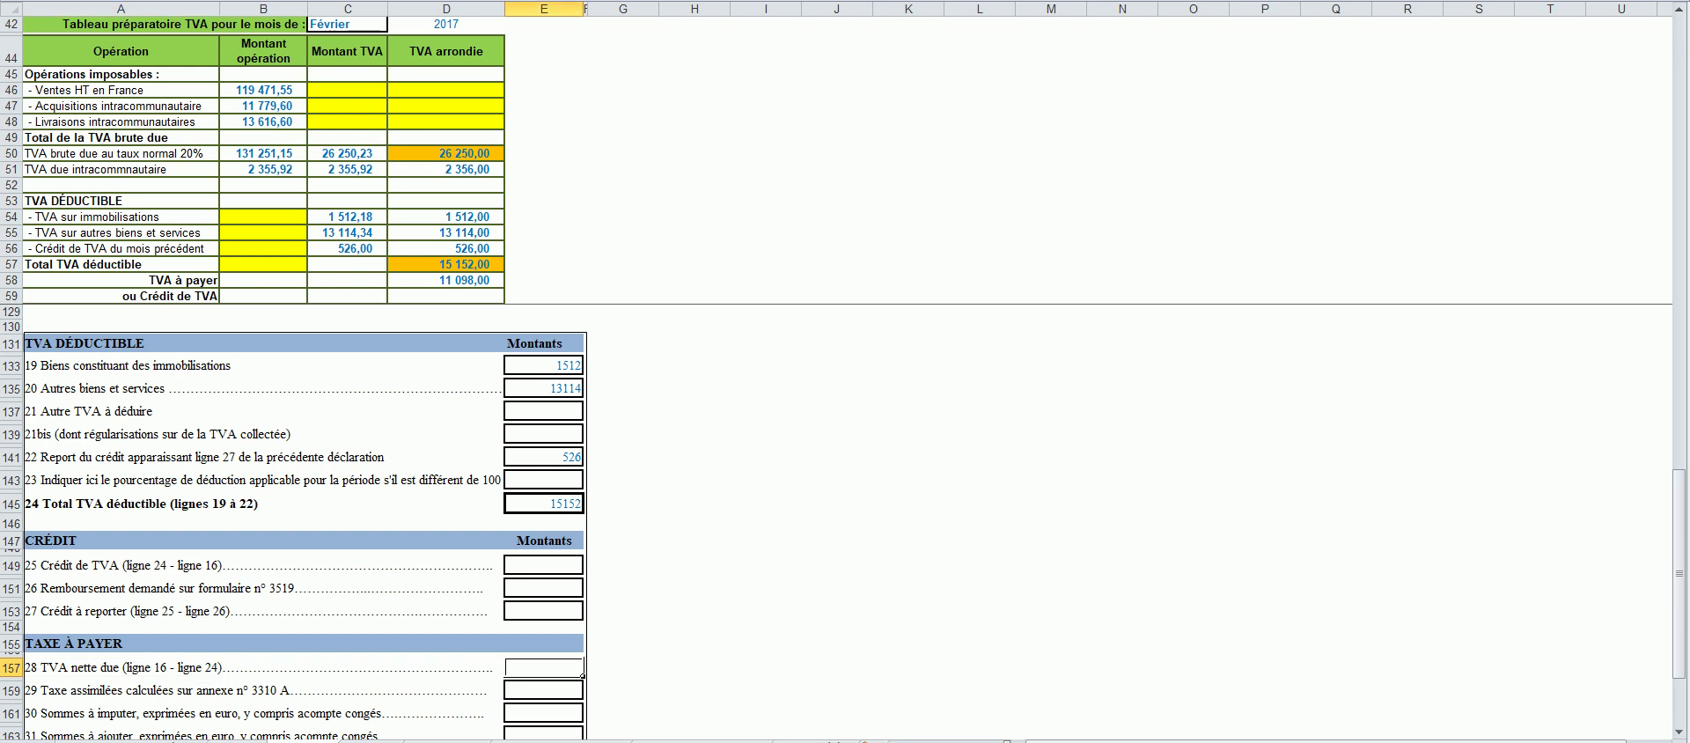
scroll(352, 528, "up", 4)
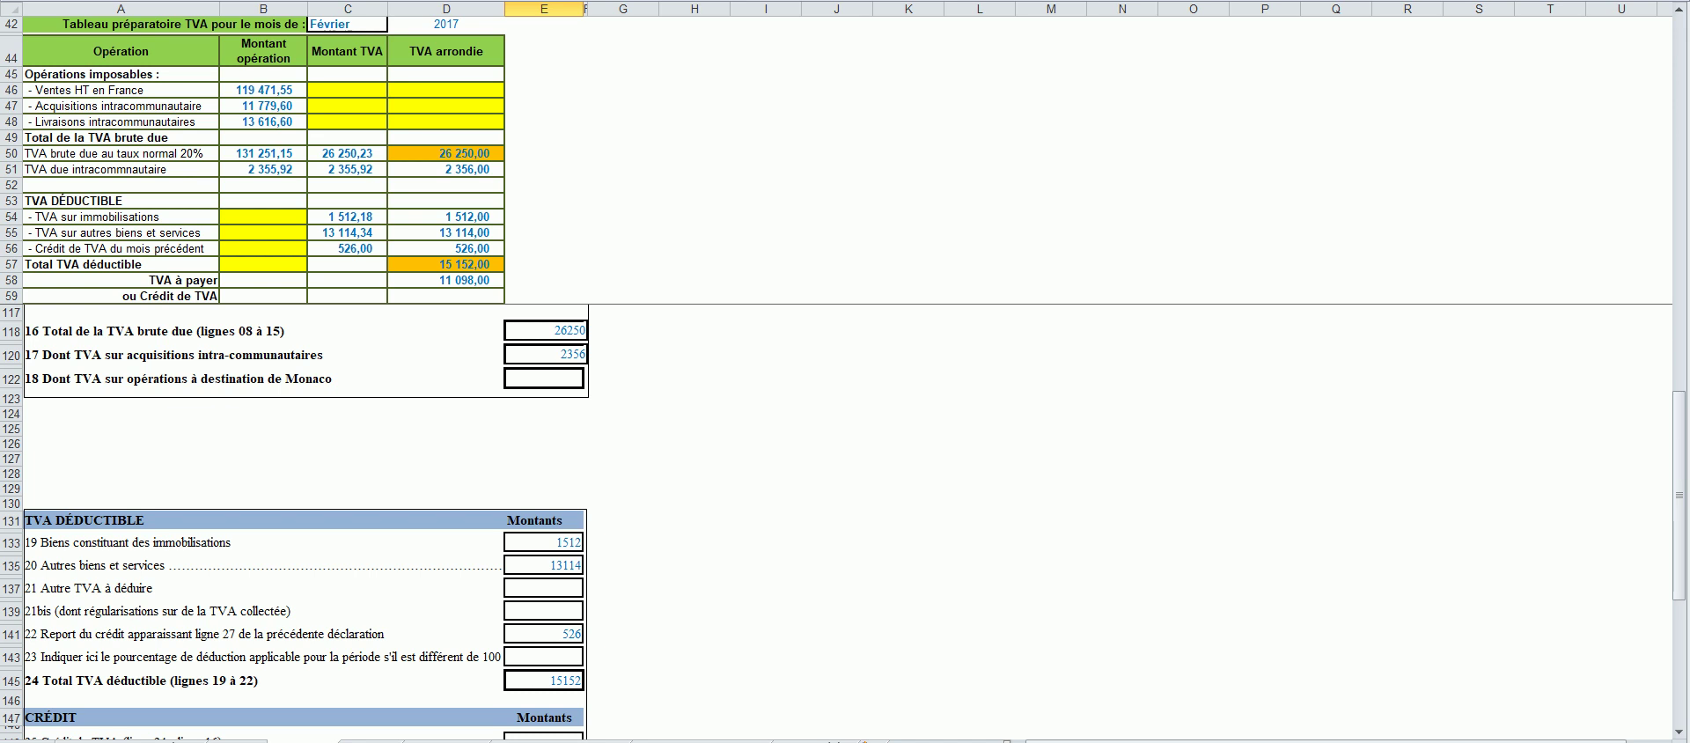
scroll(296, 519, "down", 1)
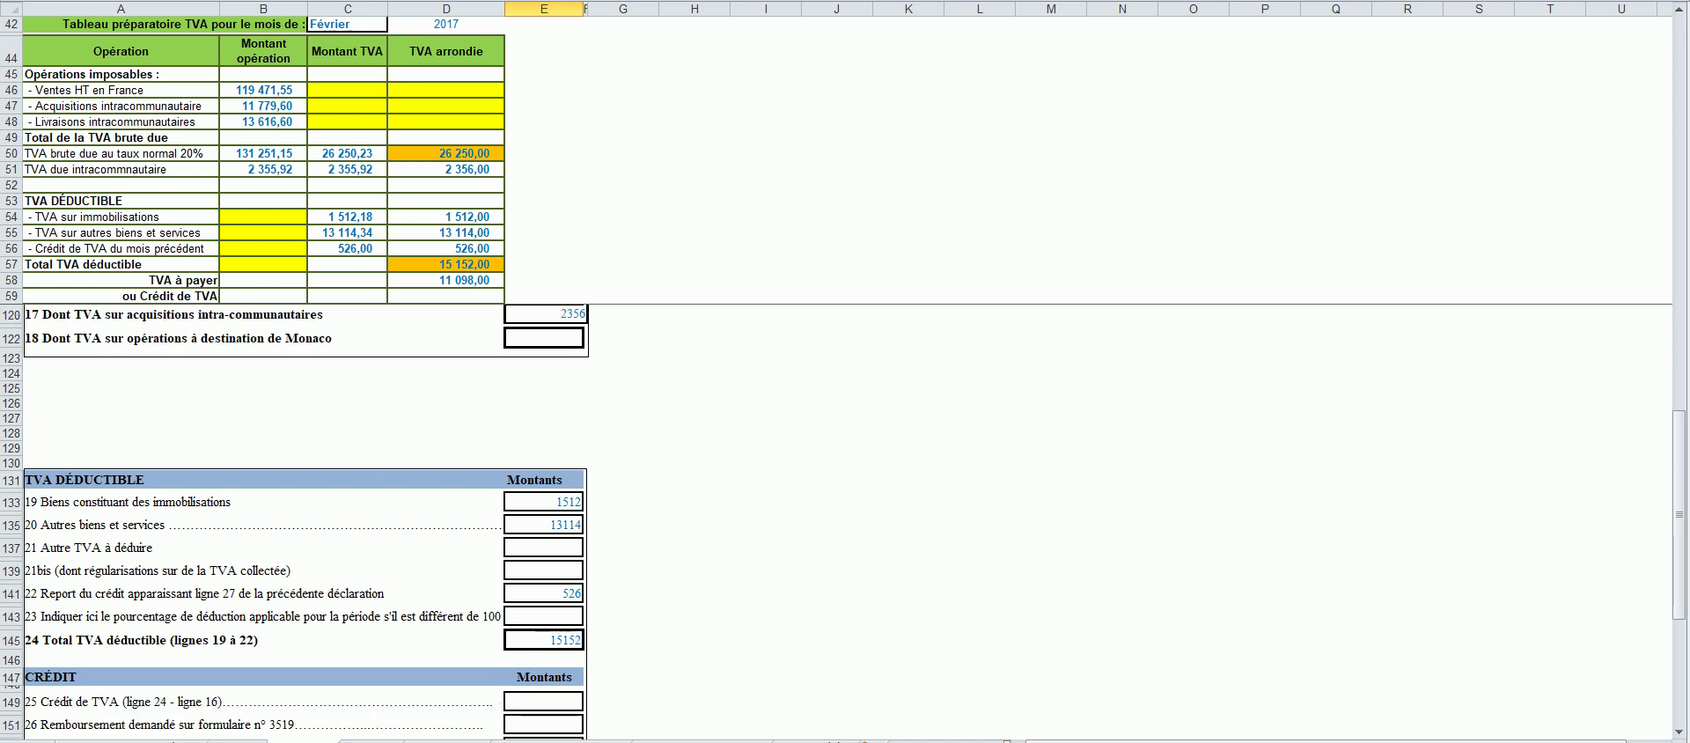
scroll(844, 521, "down", 1)
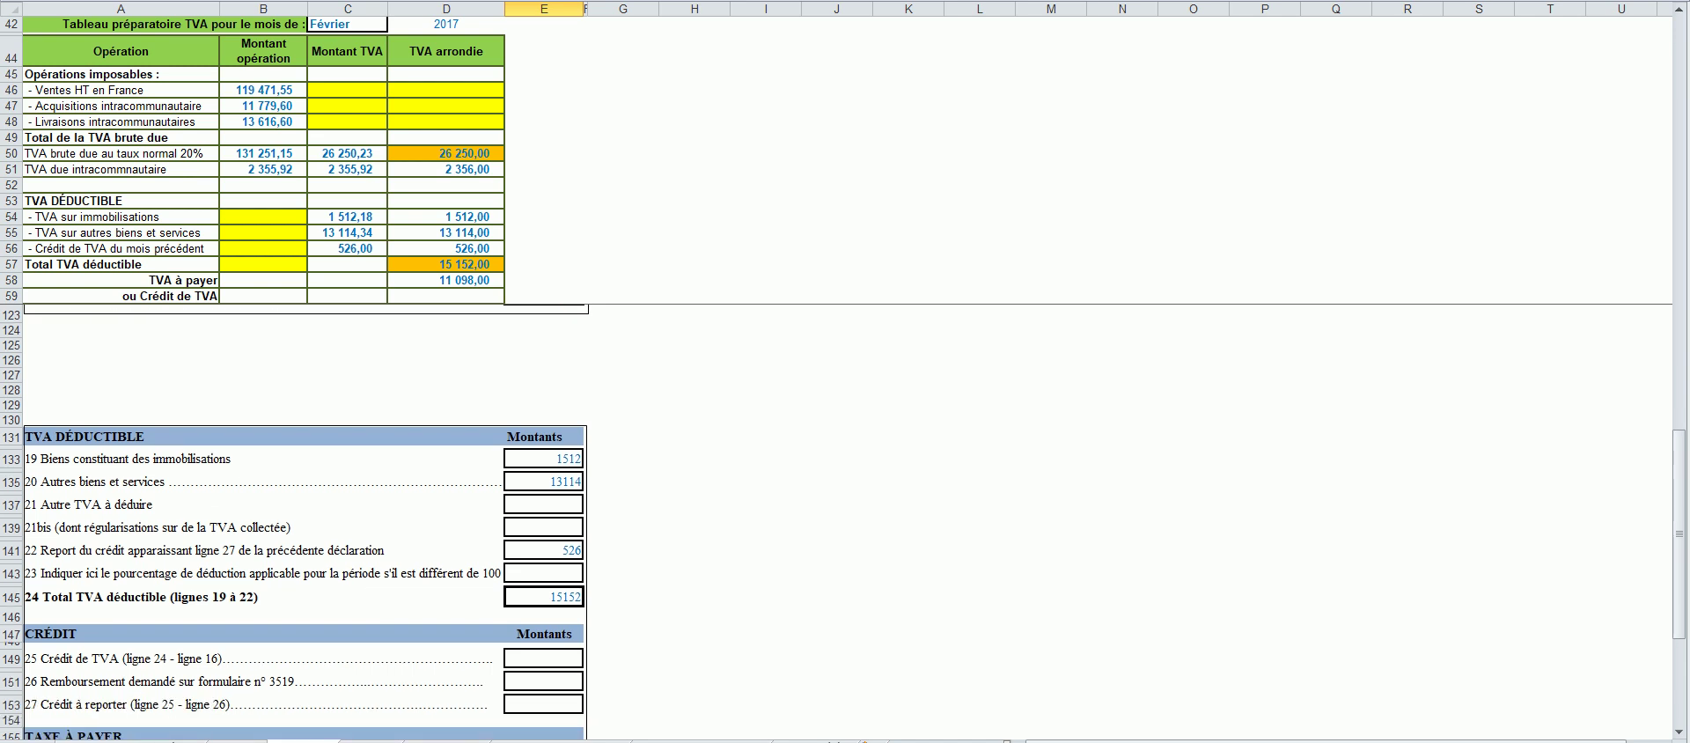
scroll(296, 519, "down", 2)
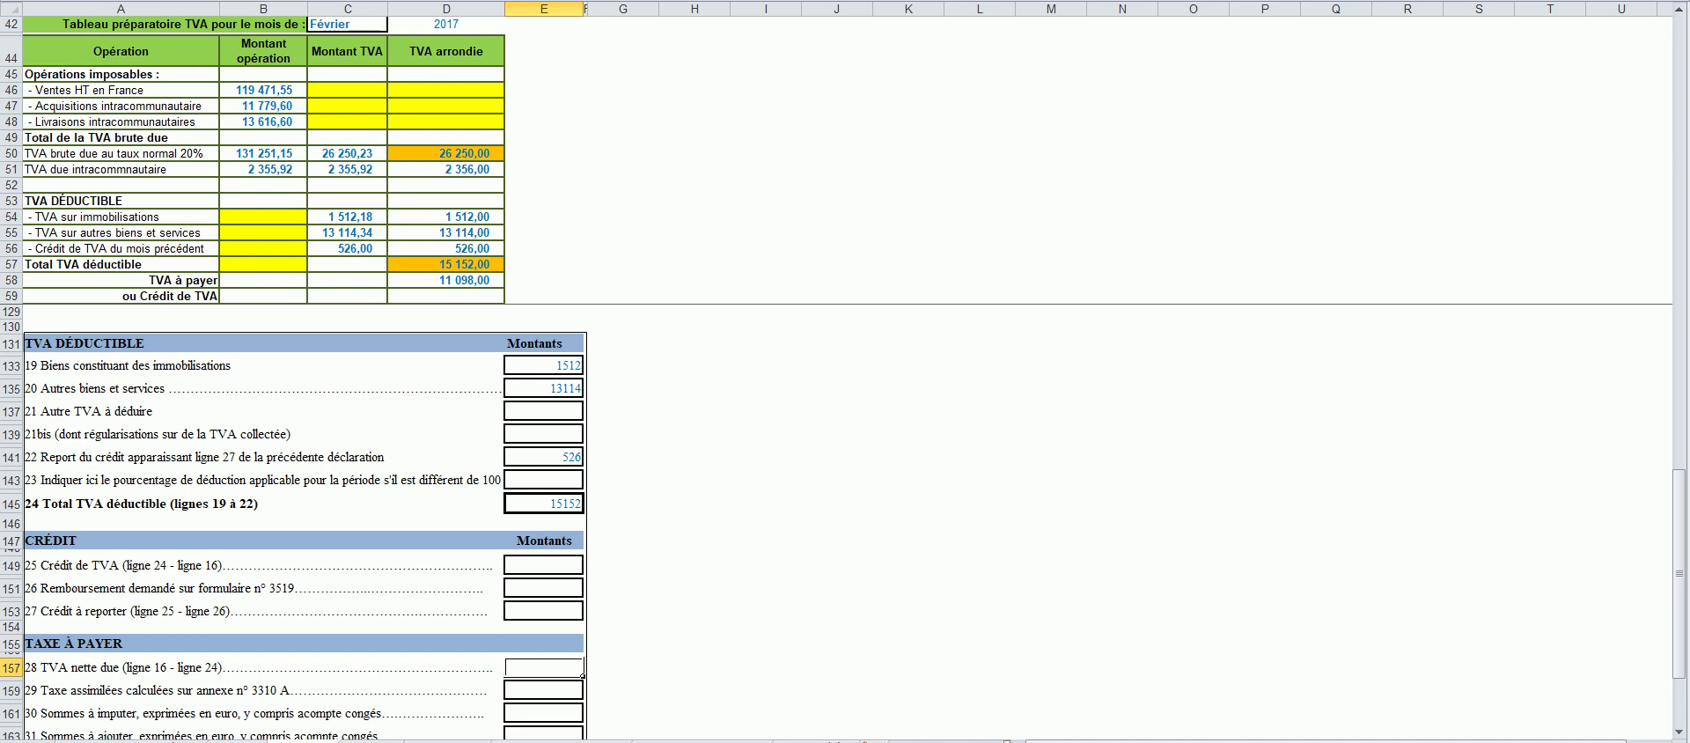
key("ctrl+z")
left_click(693, 667)
Step: Enter 11098 for line 32 "Total à payer"
scroll(693, 519, "down", 2)
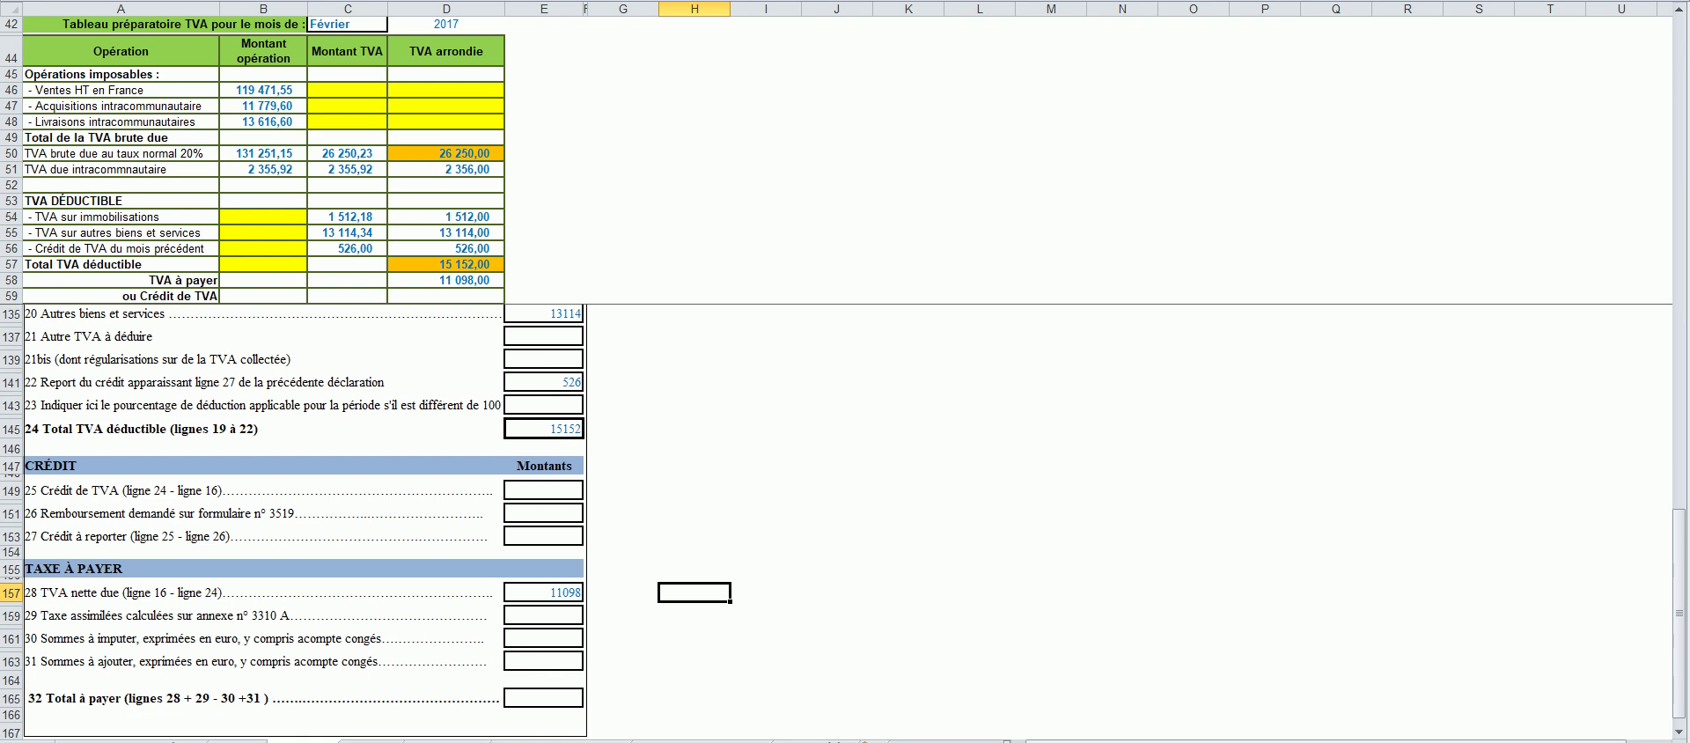
left_click(543, 698)
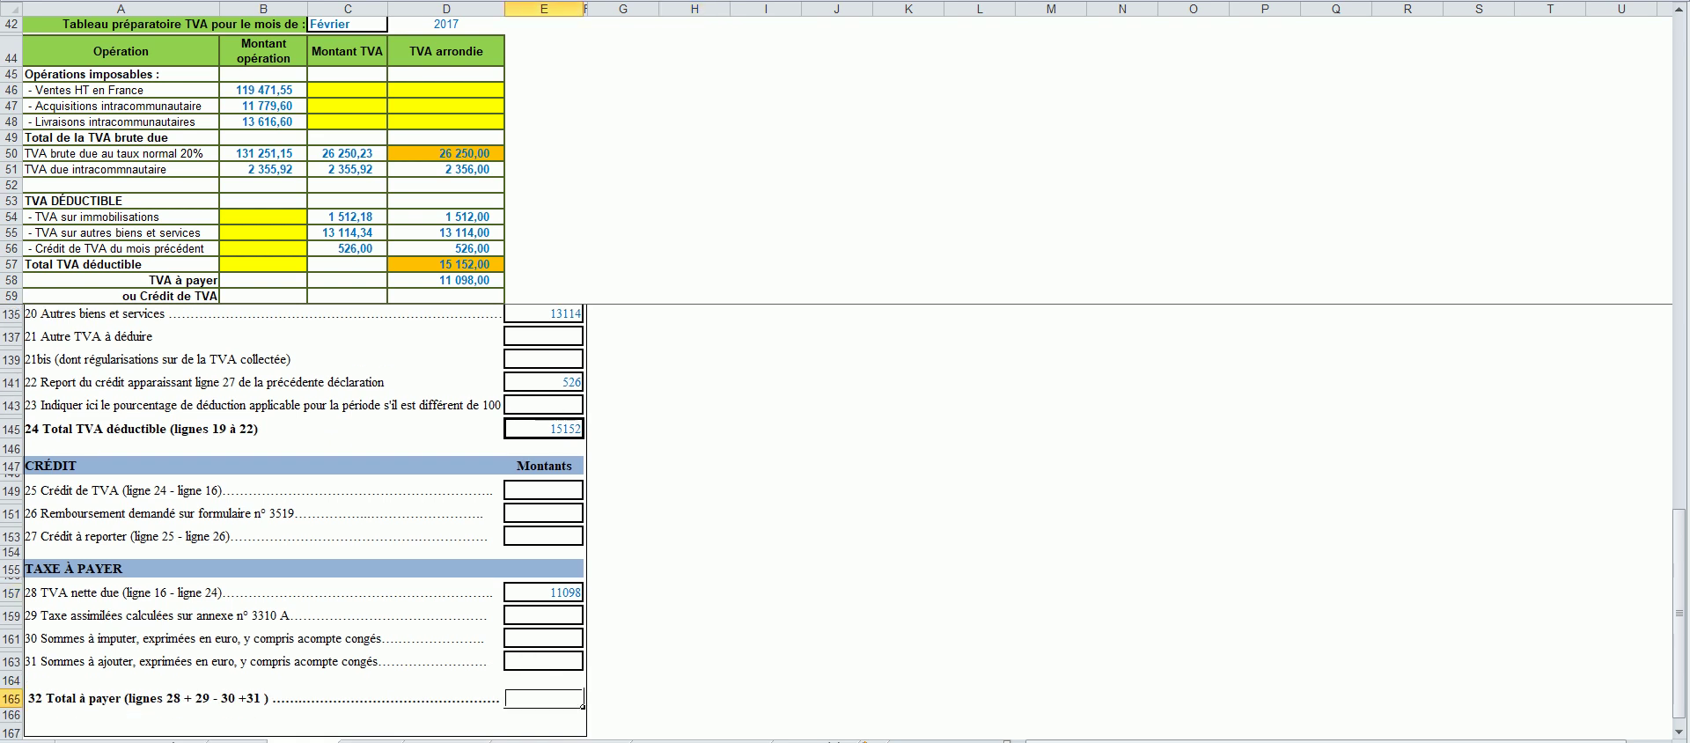
type("11098")
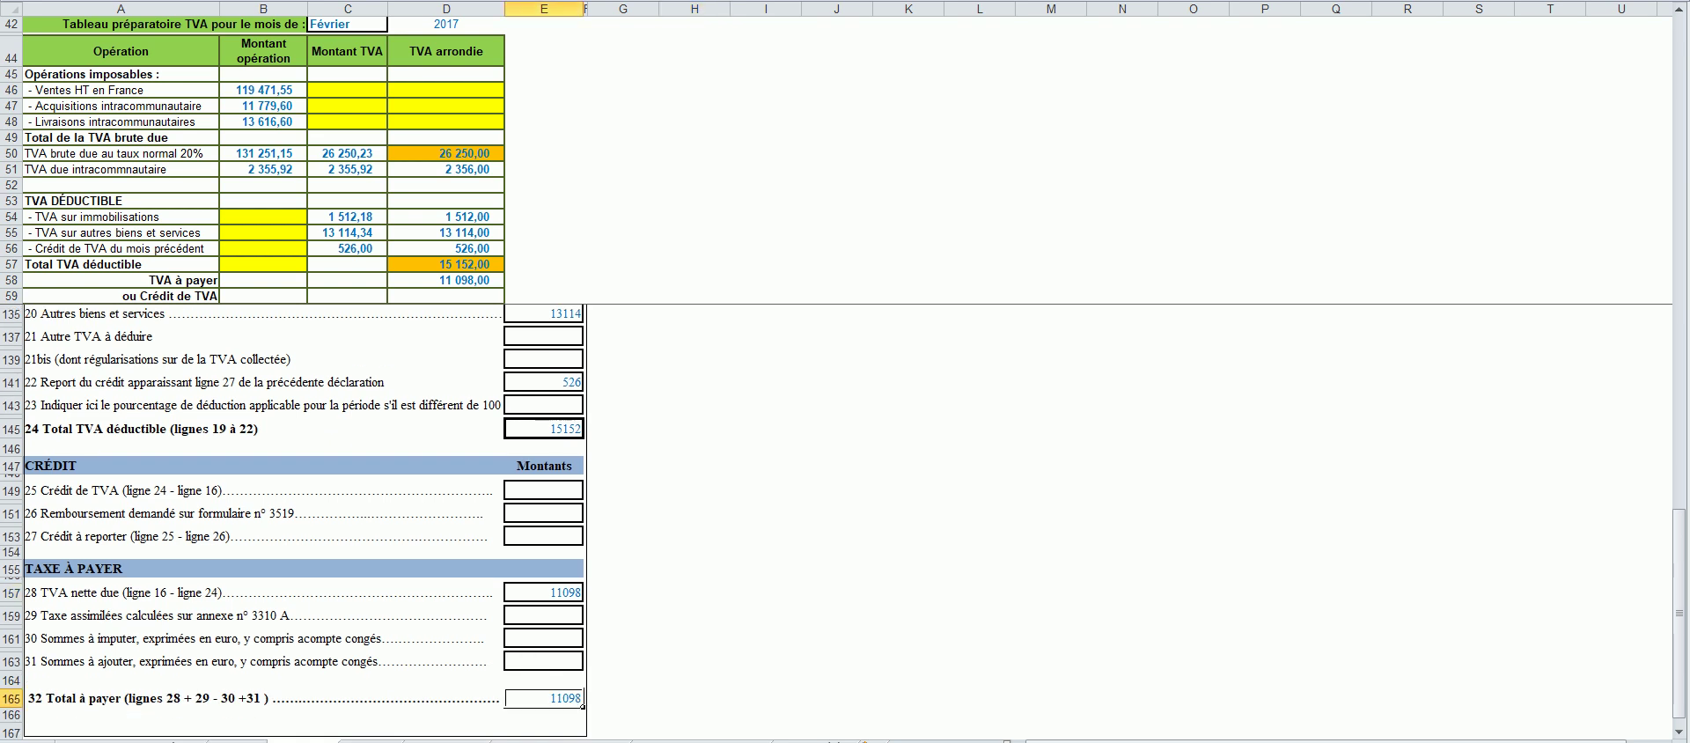